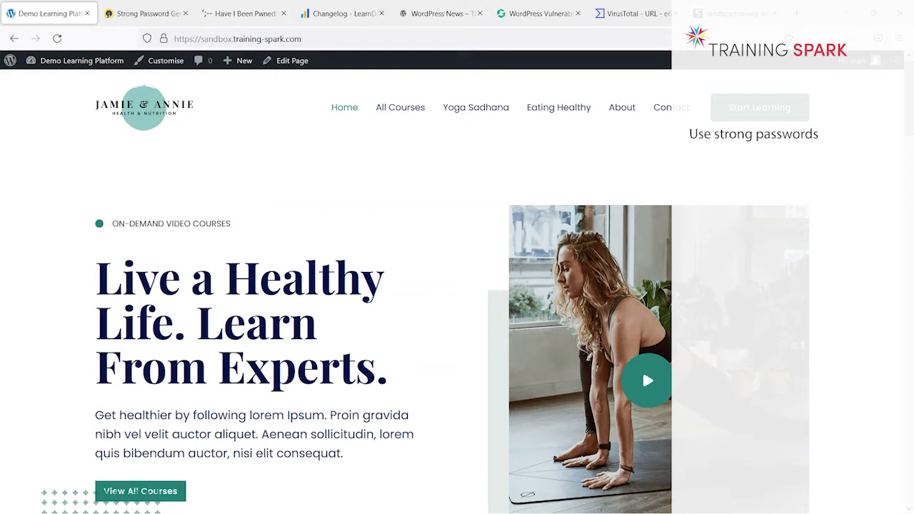
# Open the Strong Password Generator site and generate several random passwords in a row
pyautogui.click(146, 13)
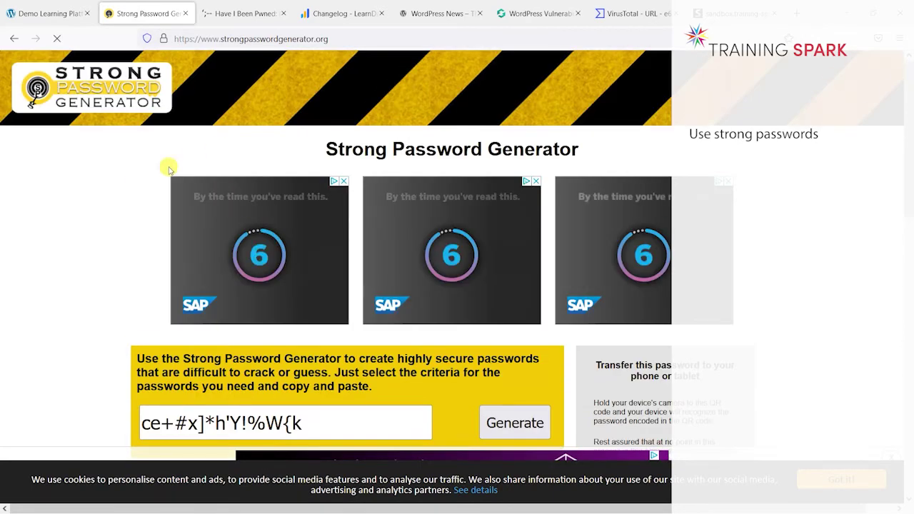
pyautogui.scroll(-3, 169, 169)
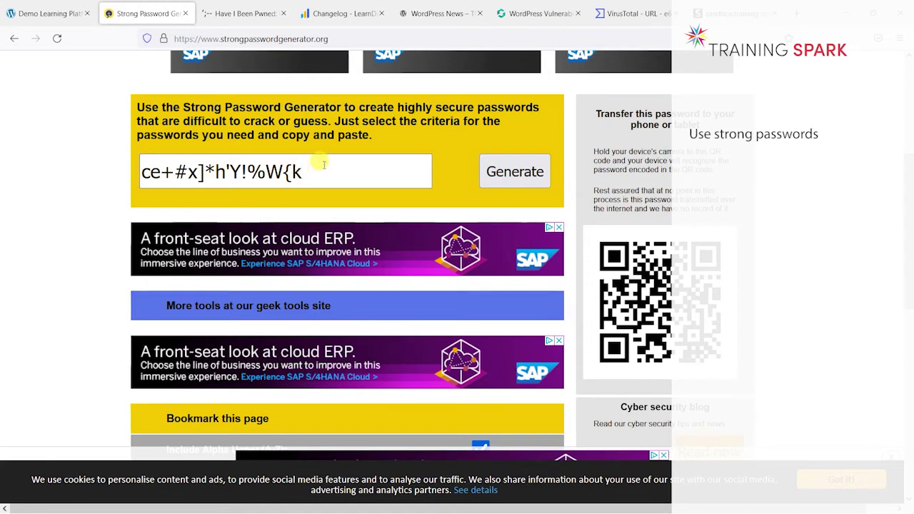
pyautogui.scroll(3, 311, 193)
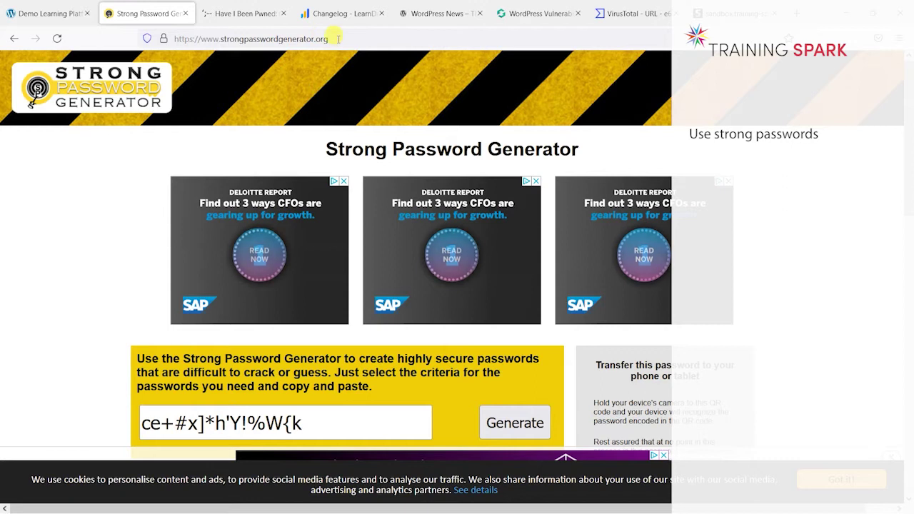
pyautogui.scroll(-2, 78, 243)
pyautogui.click(494, 313)
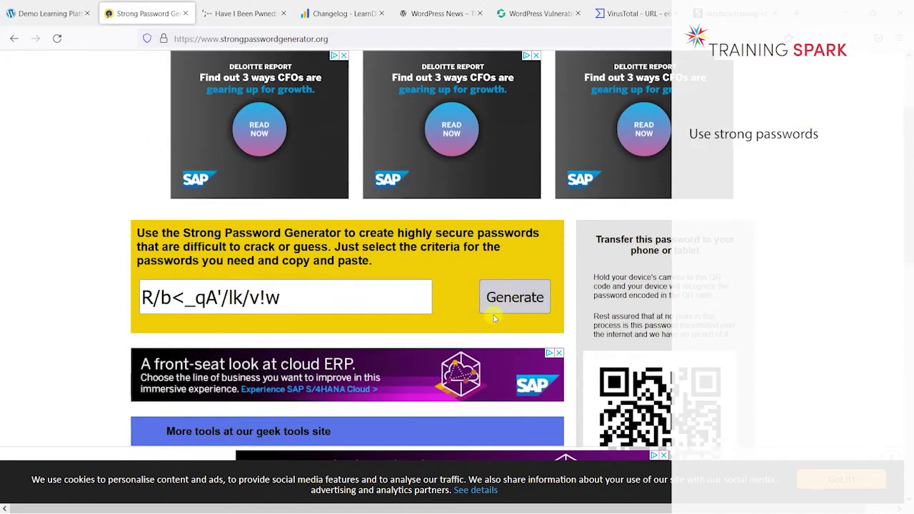
pyautogui.click(496, 309)
pyautogui.click(496, 308)
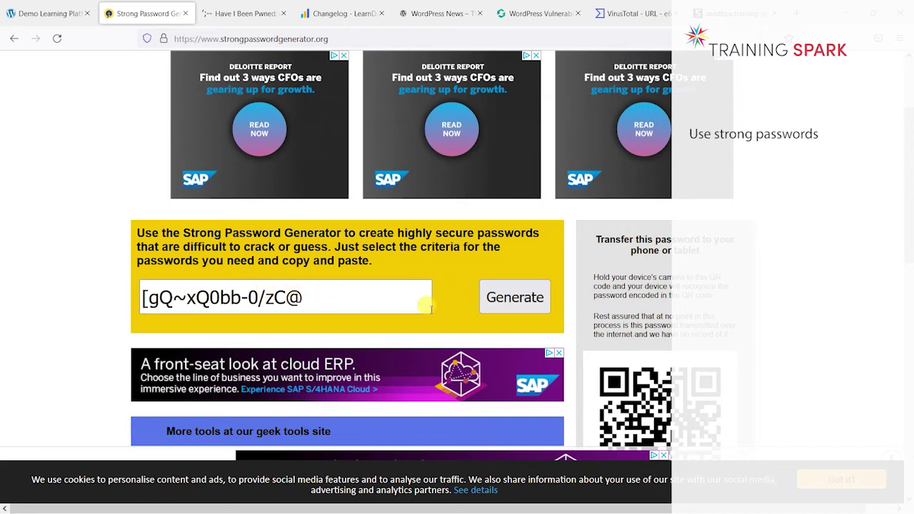
pyautogui.click(490, 307)
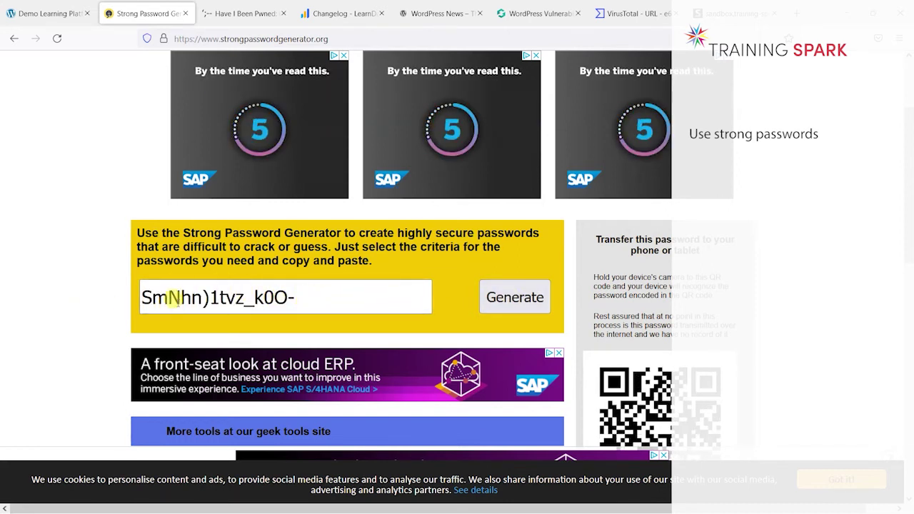
# Generate a fresh password on the generator page and highlight the whole generated password
pyautogui.moveTo(140, 297); pyautogui.dragTo(336, 298)
pyautogui.click(337, 297)
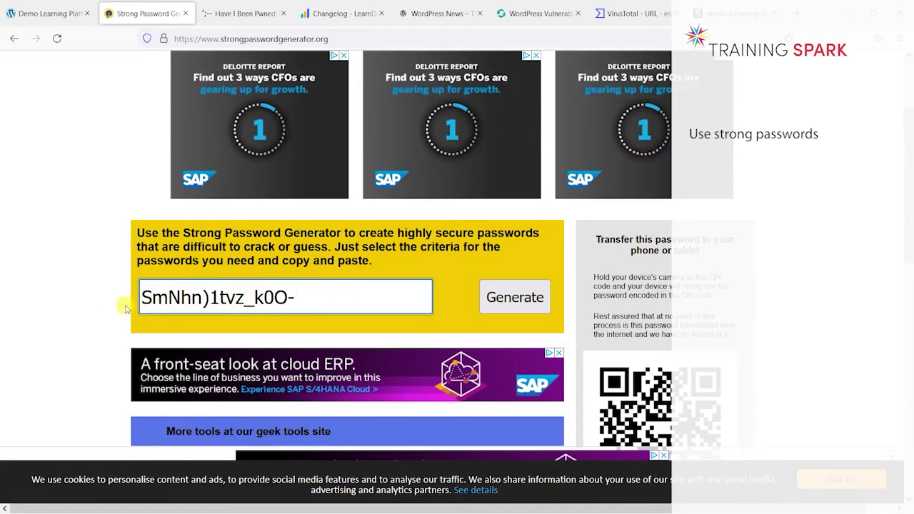
pyautogui.click(504, 300)
pyautogui.moveTo(145, 298); pyautogui.dragTo(228, 297)
pyautogui.click(256, 297)
pyautogui.moveTo(331, 293); pyautogui.dragTo(49, 302)
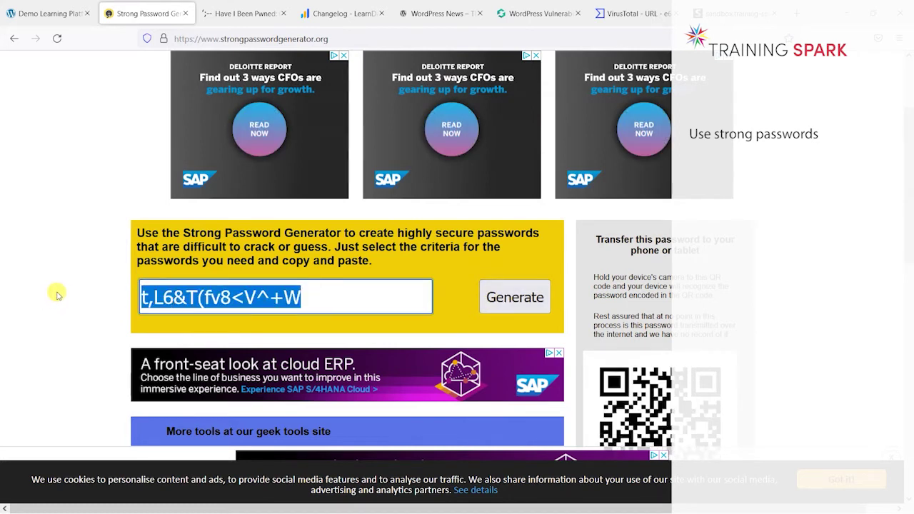
pyautogui.press('F5')
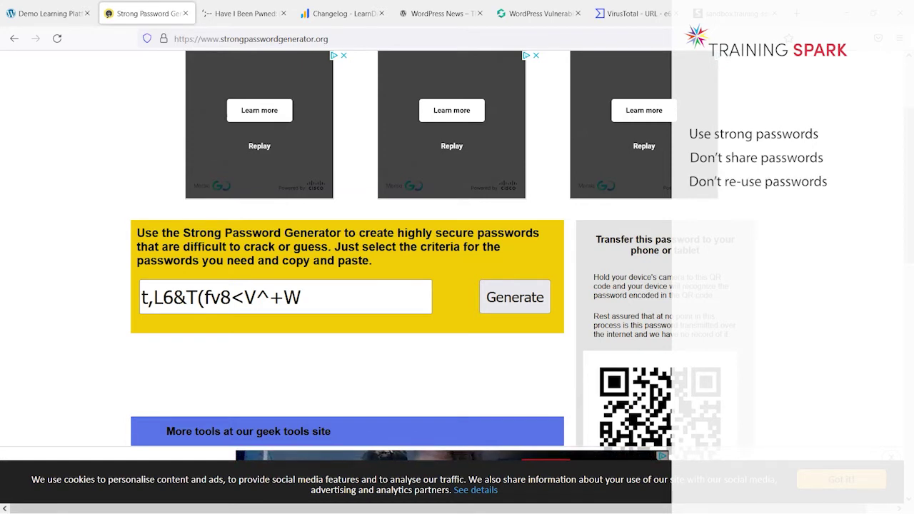
# Check back on the demo learning site, return to the password generator and generate two more passwords
pyautogui.click(30, 14)
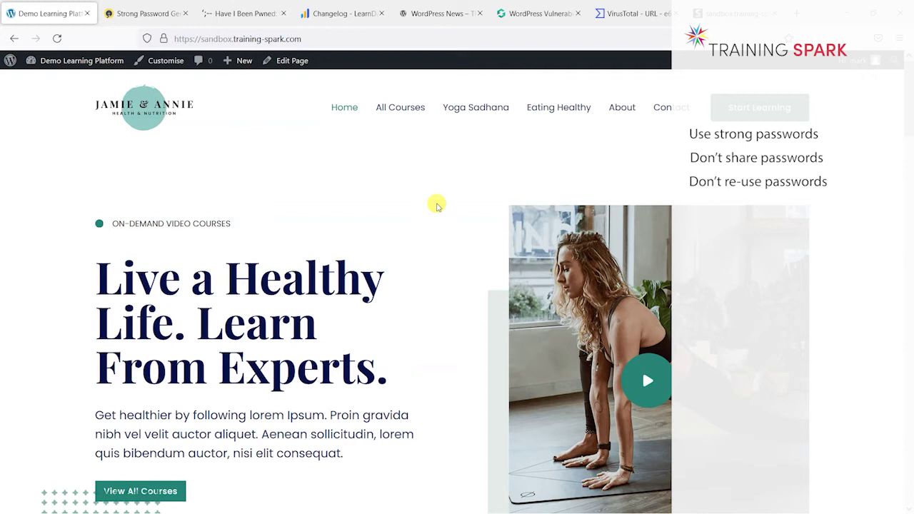
pyautogui.click(141, 13)
pyautogui.click(495, 300)
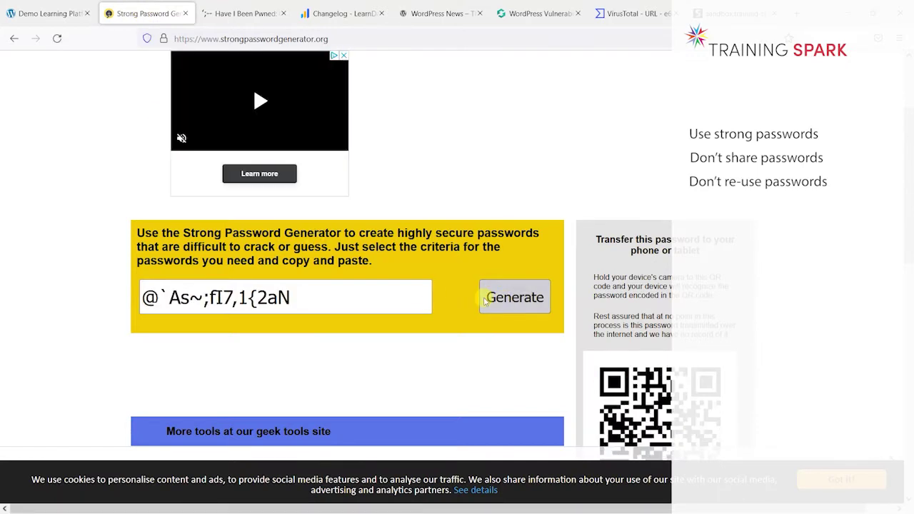
pyautogui.click(499, 297)
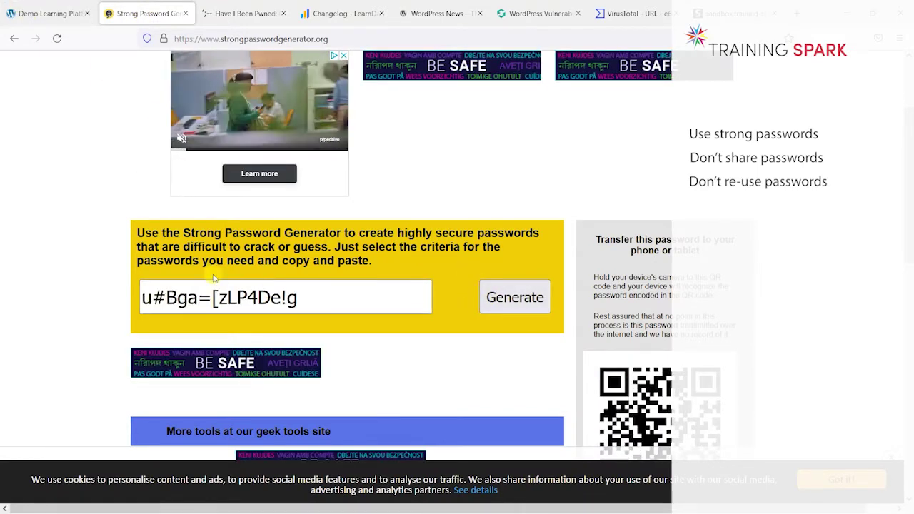
# View the Have I Been Pwned data breach lookup page and return to the demo learning site
pyautogui.click(16, 10)
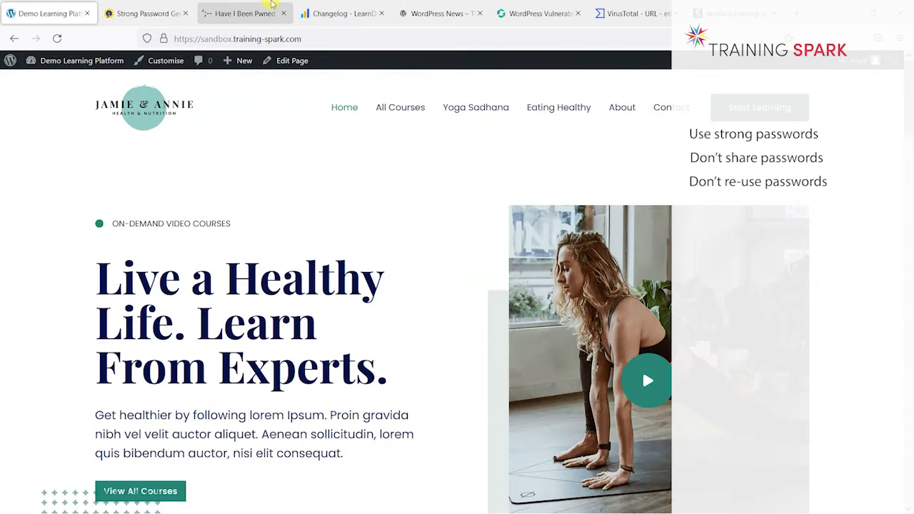
pyautogui.click(265, 22)
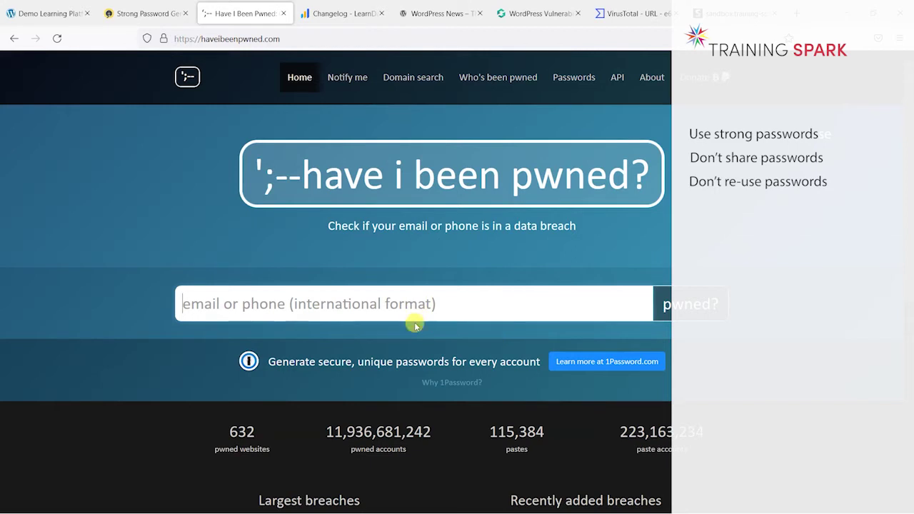
pyautogui.click(43, 8)
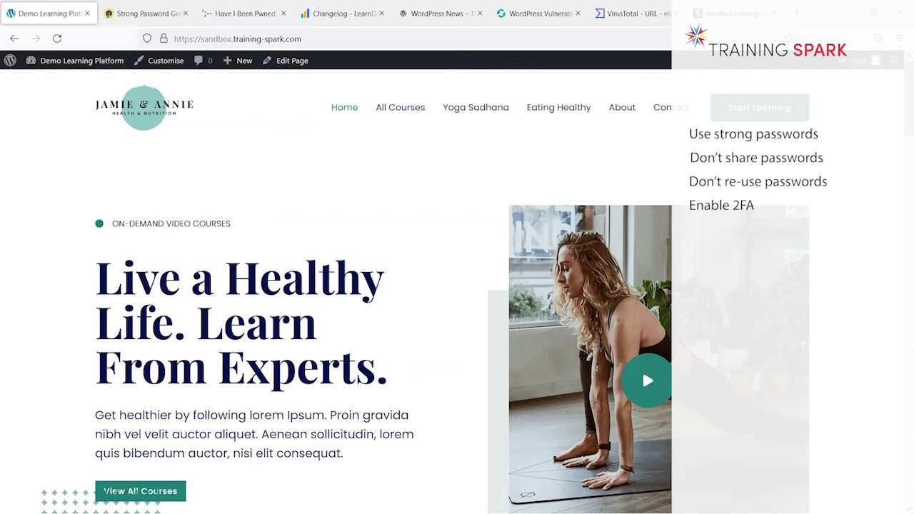
# Activate two-factor authentication in the site's Defender security plugin and look over its settings
pyautogui.moveTo(44, 61)
pyautogui.click(62, 84)
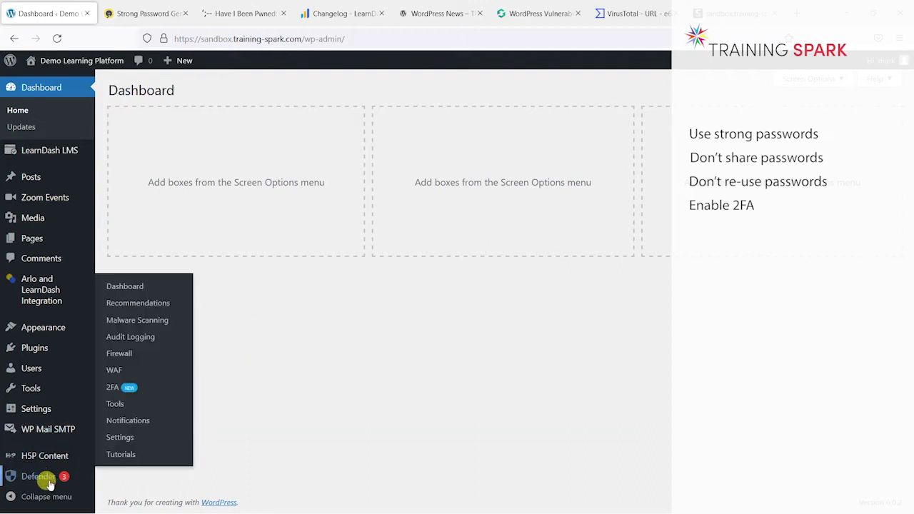
pyautogui.moveTo(41, 479)
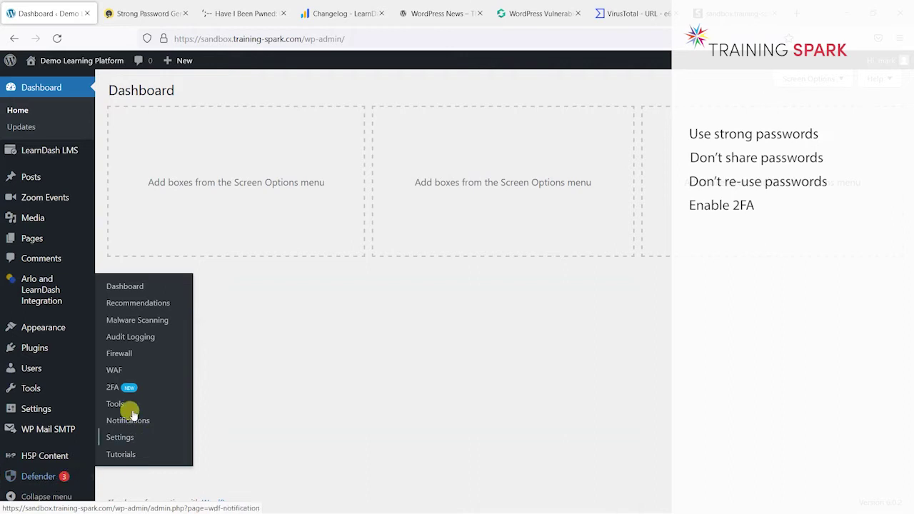
pyautogui.click(110, 388)
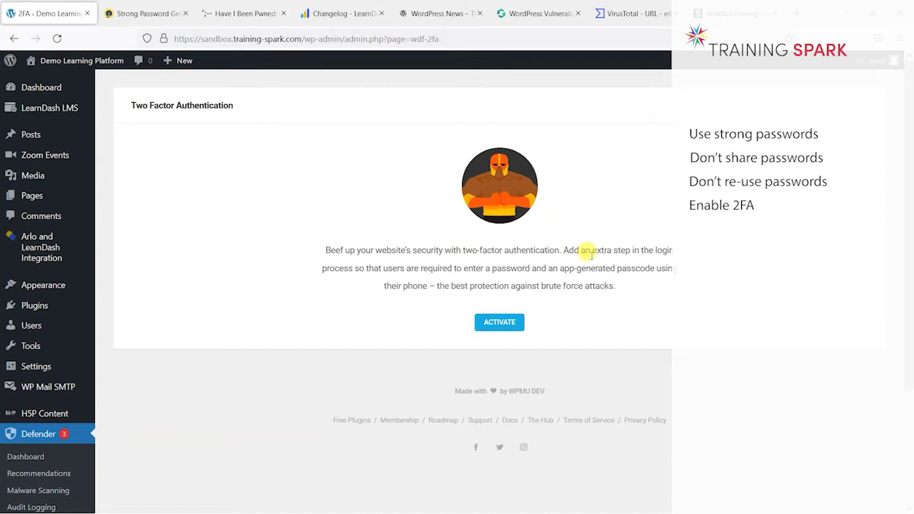
pyautogui.click(502, 325)
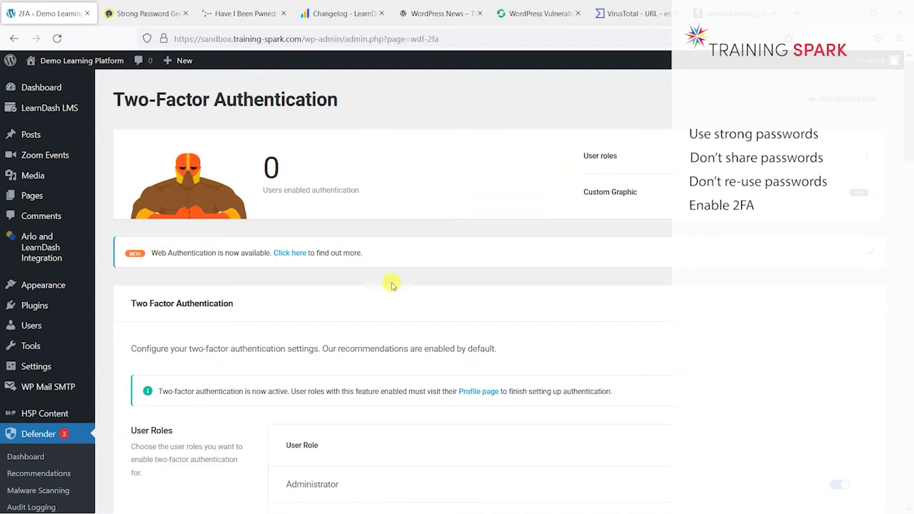
pyautogui.scroll(-3, 421, 291)
pyautogui.scroll(3, 531, 340)
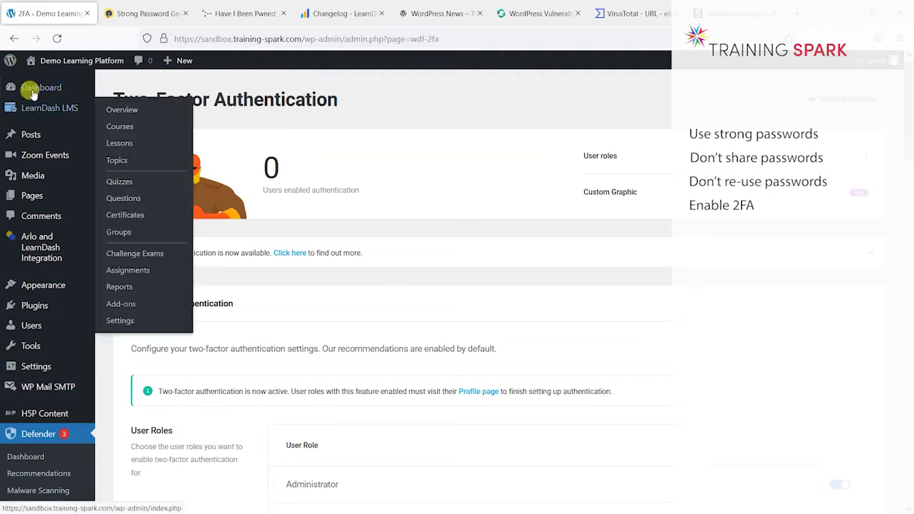
# Go back through the site's home page to the admin dashboard and show only the inactive installed plugins
pyautogui.moveTo(43, 62)
pyautogui.click(51, 82)
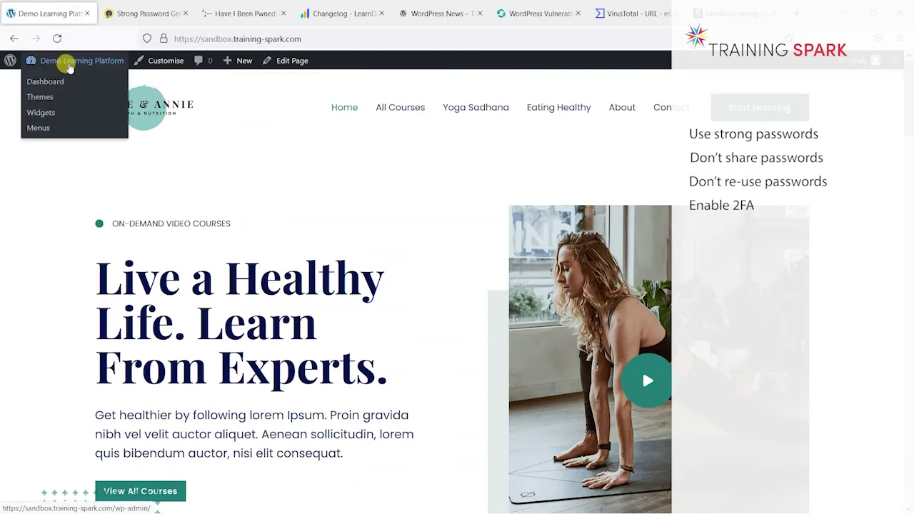
pyautogui.click(61, 81)
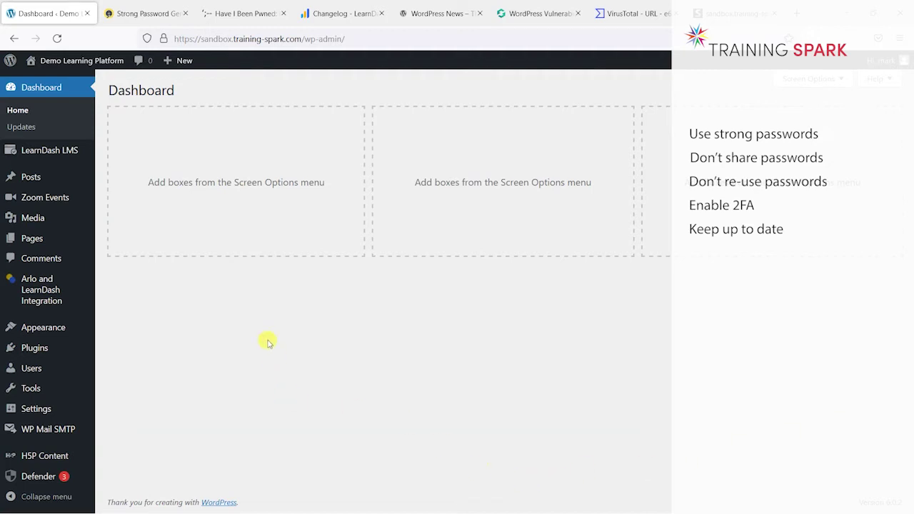
pyautogui.click(35, 348)
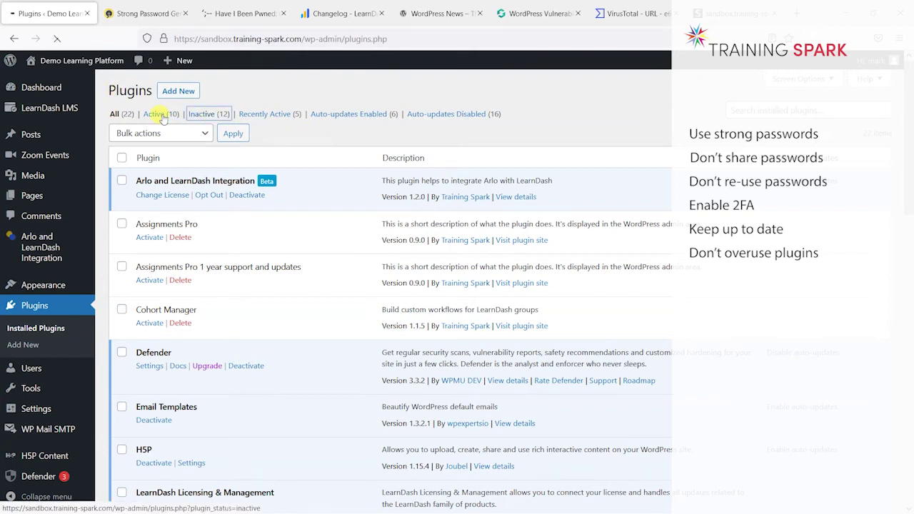
pyautogui.click(218, 117)
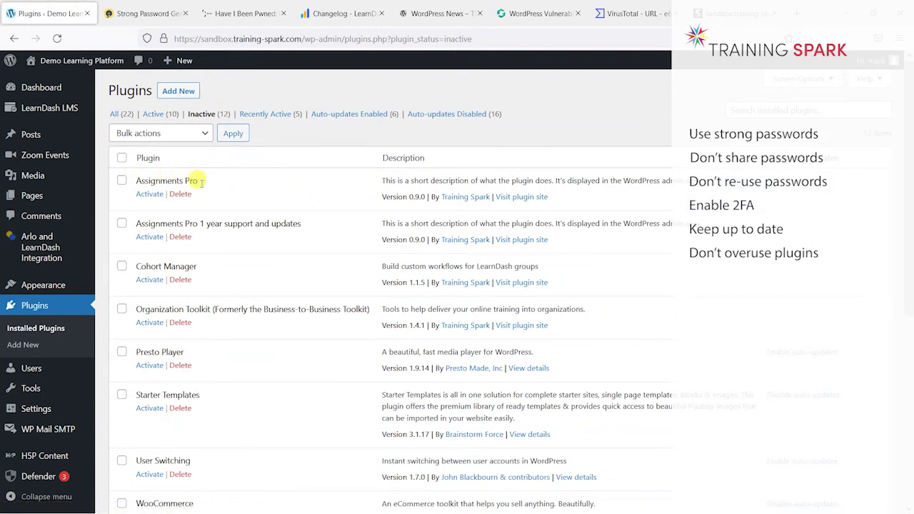
# Show all installed plugins and look through the complete list for a security plugin
pyautogui.click(118, 114)
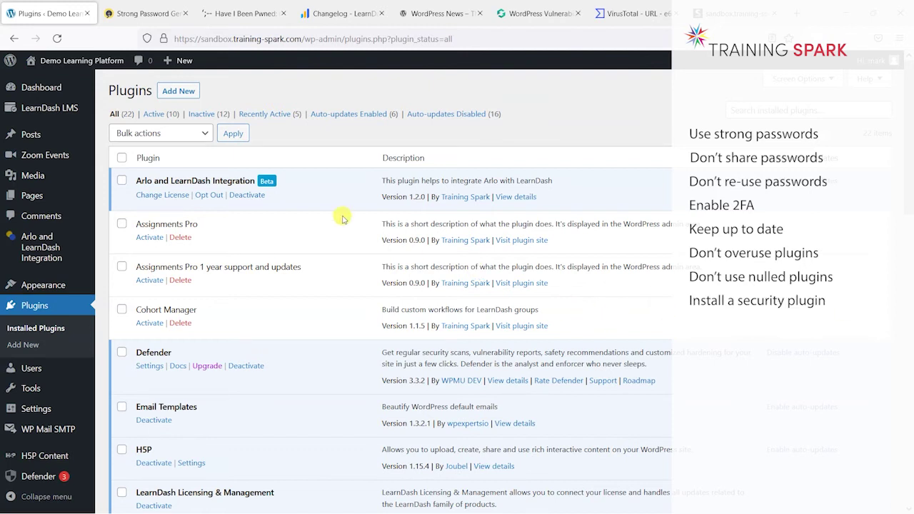
pyautogui.scroll(-5, 314, 300)
pyautogui.scroll(-3, 338, 284)
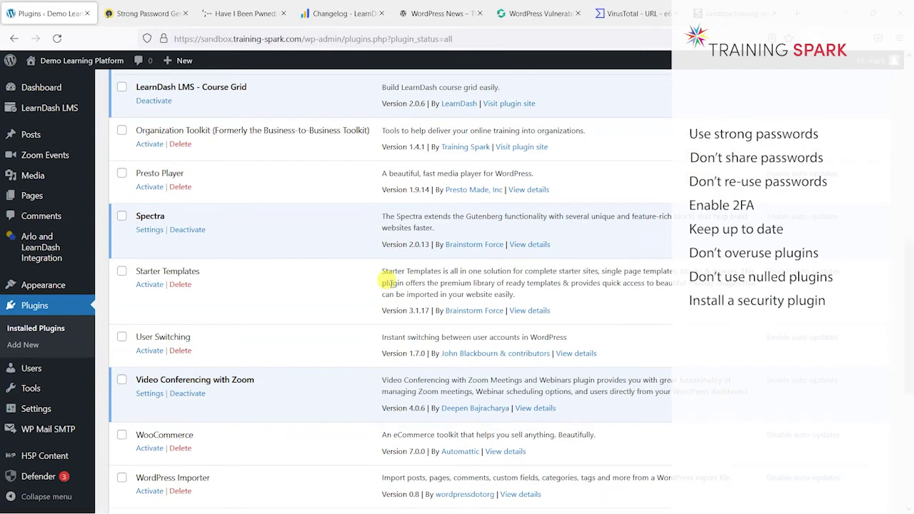
pyautogui.scroll(-4, 392, 286)
pyautogui.scroll(12, 371, 289)
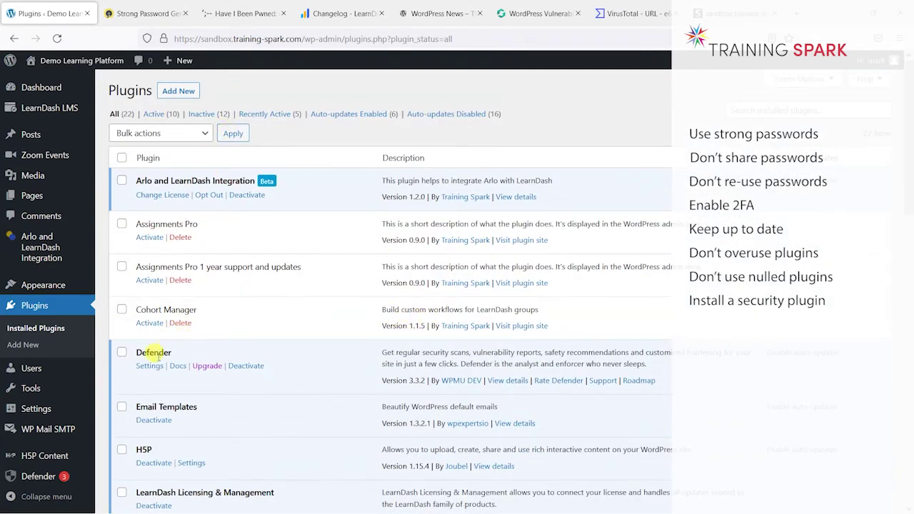
# Search the plugin directory for "Security" and look through the security plugins offered
pyautogui.click(178, 99)
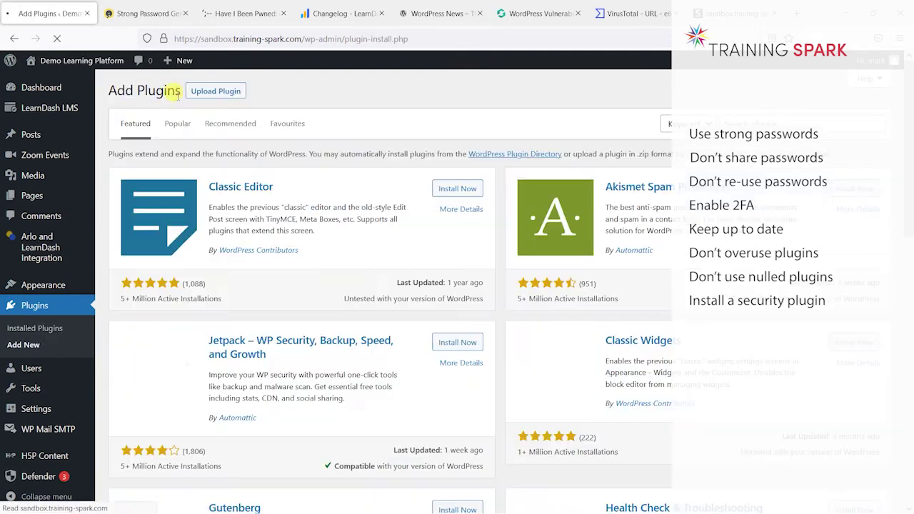
pyautogui.write('Security')
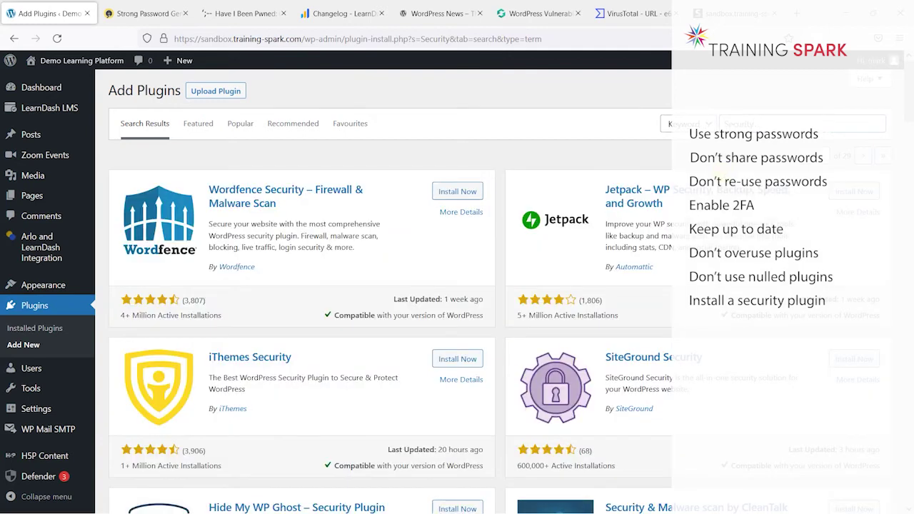
pyautogui.scroll(-2, 232, 196)
pyautogui.scroll(-4, 349, 236)
pyautogui.scroll(-3, 372, 226)
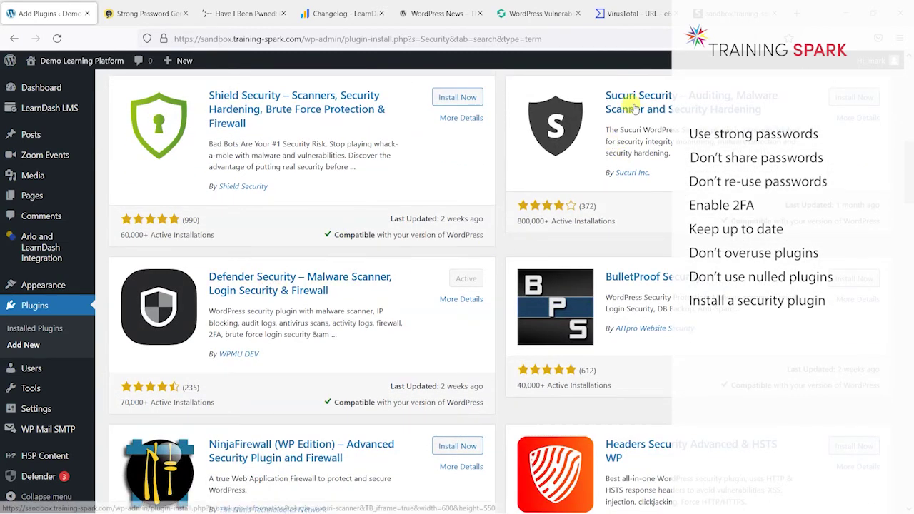
pyautogui.scroll(1, 653, 143)
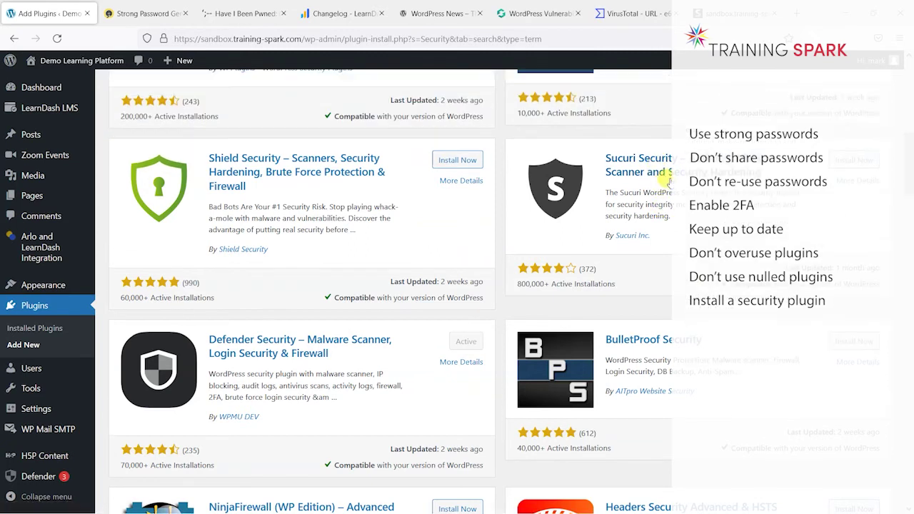
pyautogui.scroll(5, 418, 357)
pyautogui.scroll(3, 406, 361)
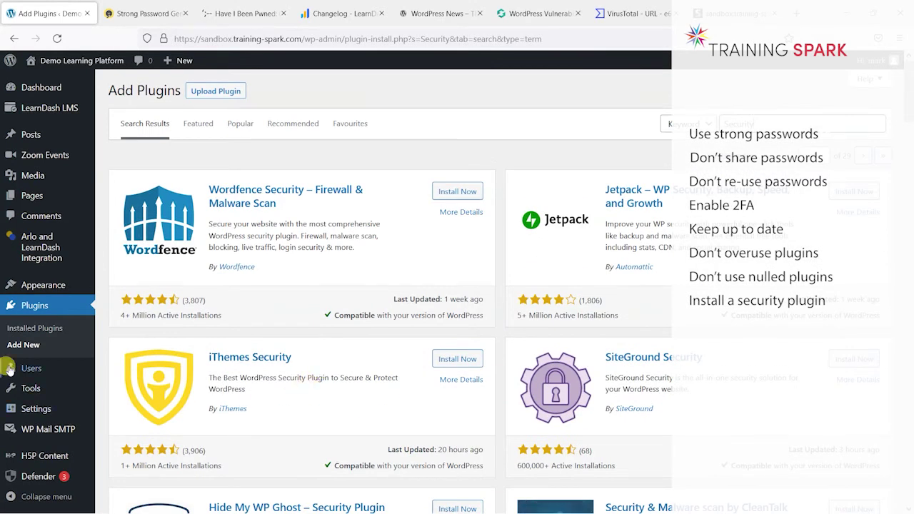
# Review the Defender plugin's list of features and compare the top security plugins in the search results
pyautogui.scroll(-3, 77, 457)
pyautogui.moveTo(28, 476)
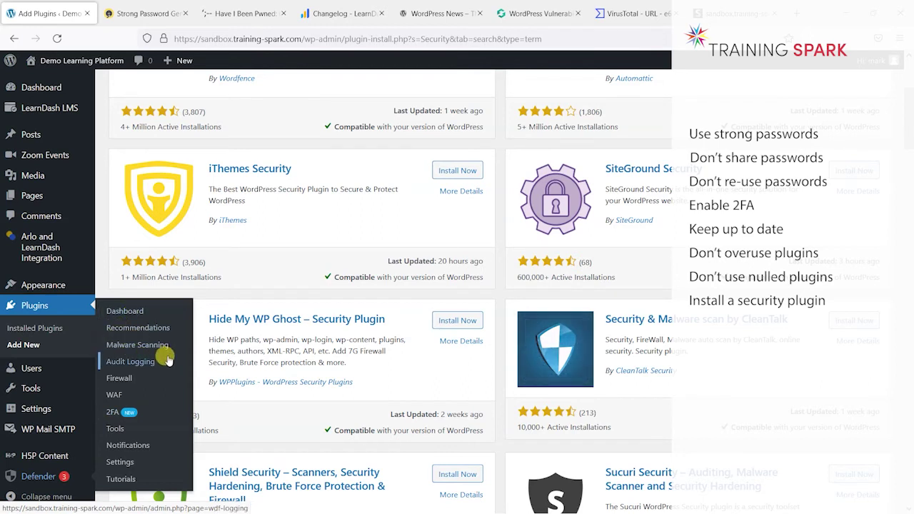
pyautogui.scroll(3, 438, 322)
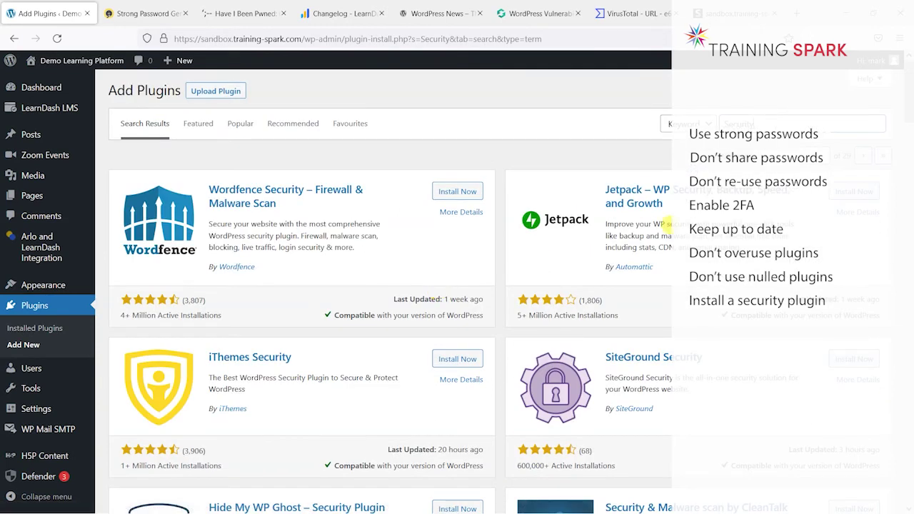
pyautogui.scroll(-2, 296, 182)
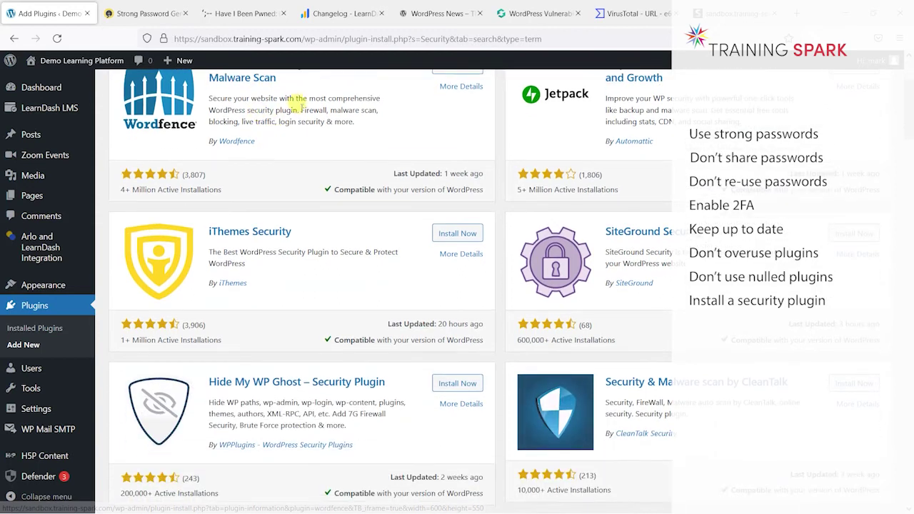
# Compare the ratings and active installations of Wordfence, Jetpack, iThemes Security and the other security plugins found
pyautogui.scroll(1, 303, 140)
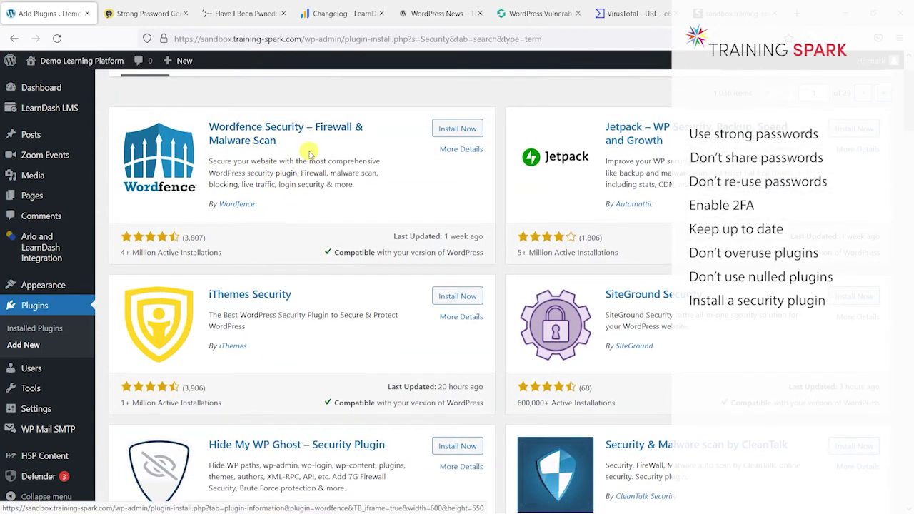
pyautogui.scroll(-2, 256, 314)
pyautogui.scroll(-5, 255, 314)
pyautogui.scroll(1, 317, 347)
pyautogui.scroll(4, 327, 362)
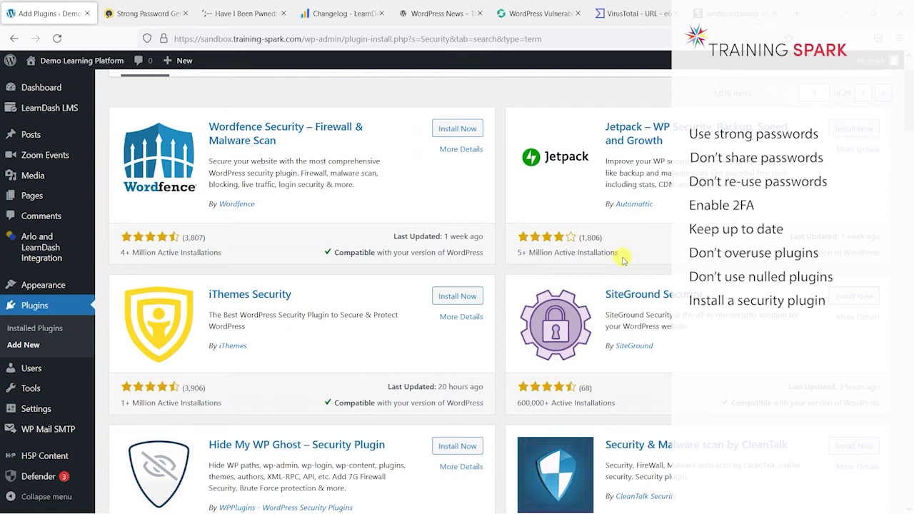
pyautogui.scroll(2, 361, 230)
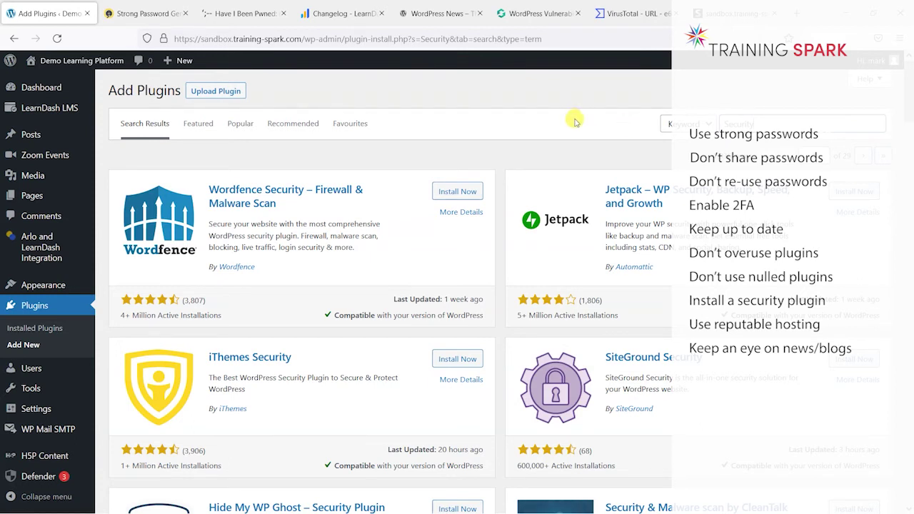
# Open the LearnDash changelog and review the updates, features and bug fixes in its recent release notes
pyautogui.click(348, 13)
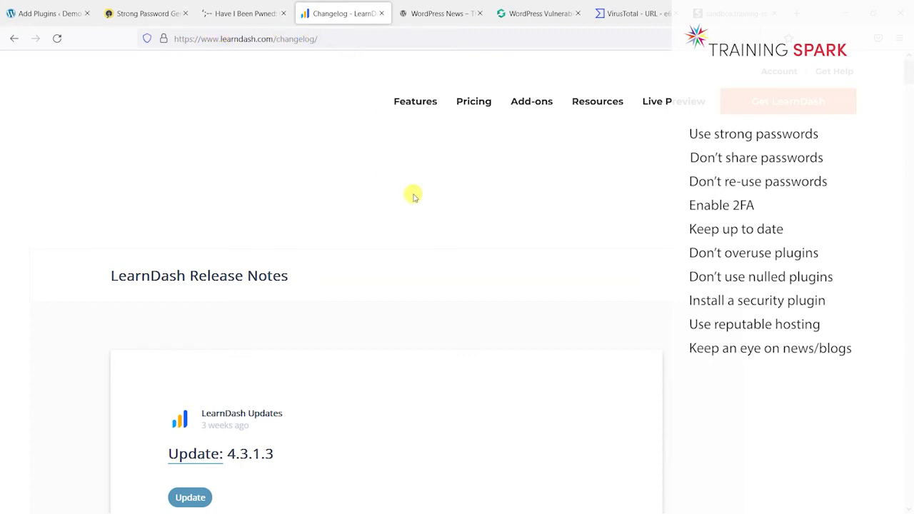
pyautogui.scroll(-5, 414, 195)
pyautogui.scroll(-5, 238, 81)
pyautogui.scroll(-5, 291, 160)
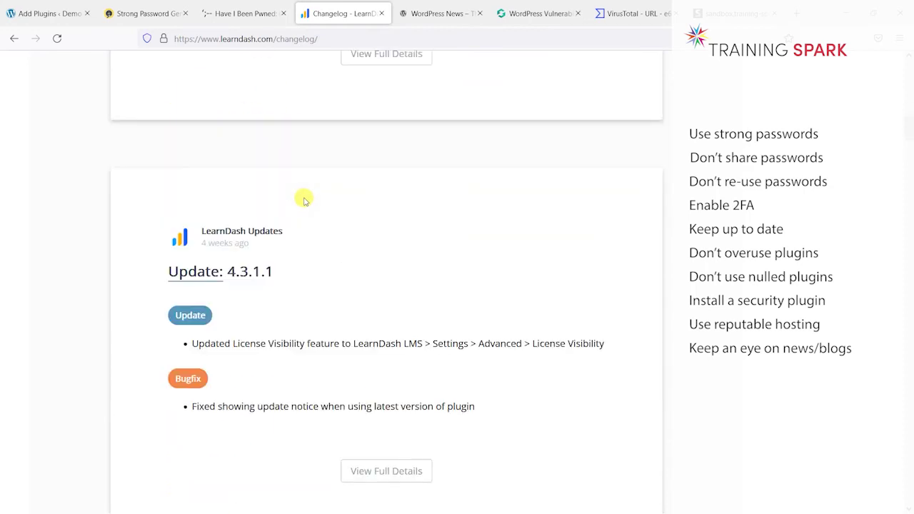
pyautogui.scroll(6, 311, 185)
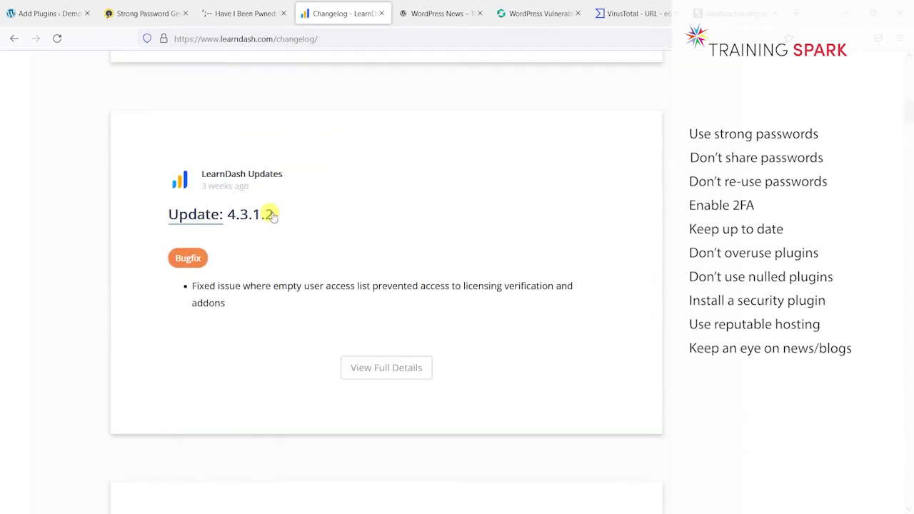
pyautogui.scroll(-8, 267, 214)
pyautogui.scroll(-7, 273, 205)
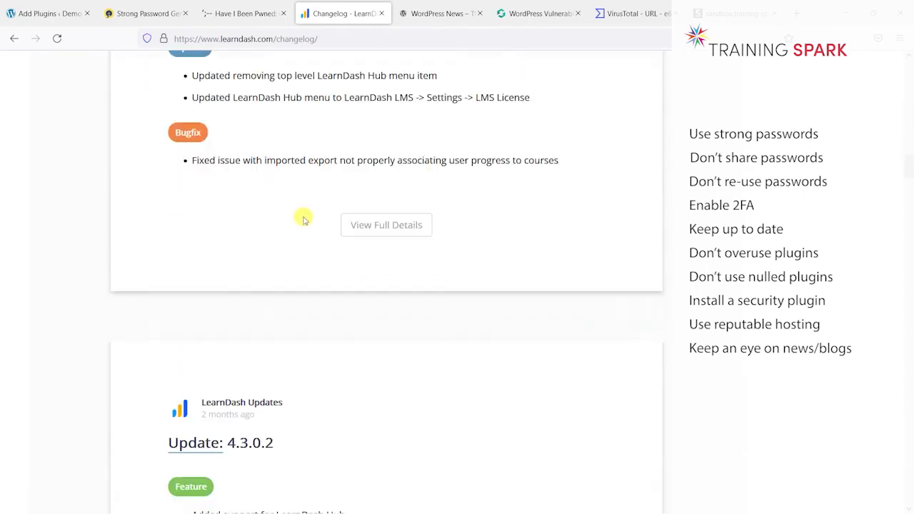
pyautogui.scroll(-9, 299, 219)
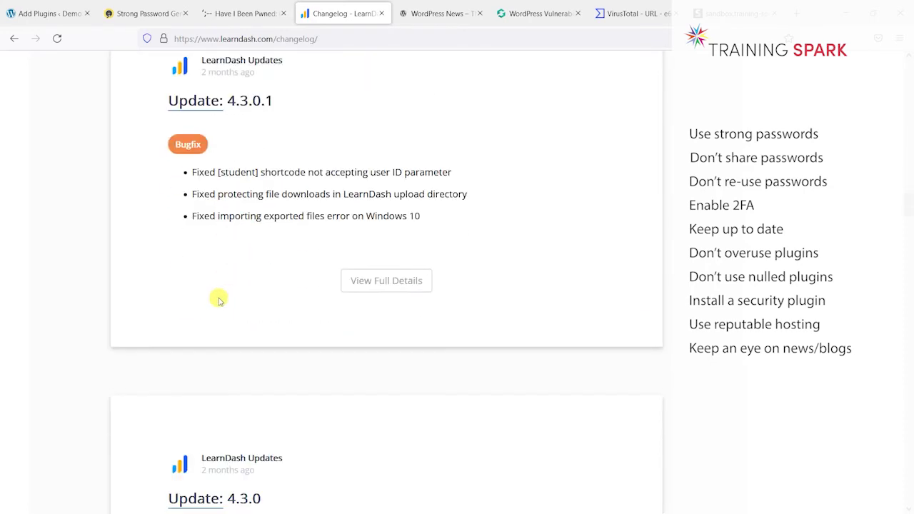
pyautogui.scroll(-5, 241, 274)
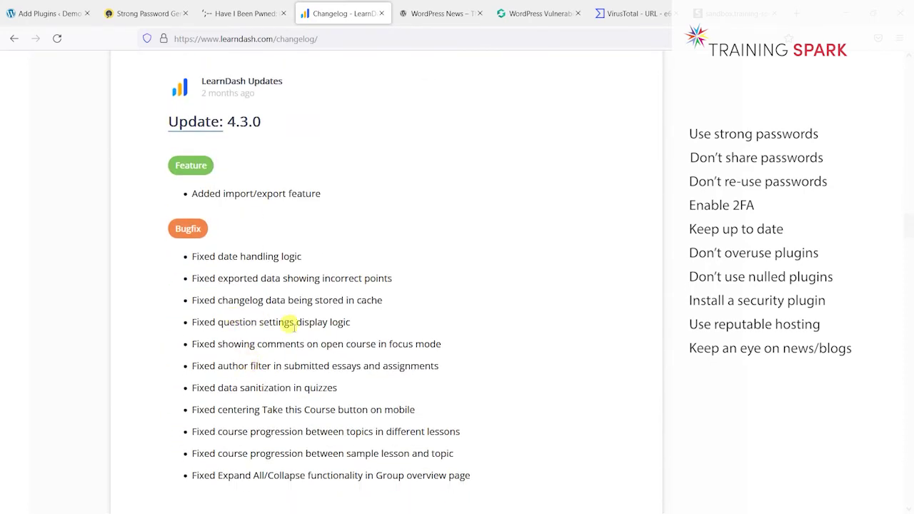
pyautogui.scroll(-11, 336, 324)
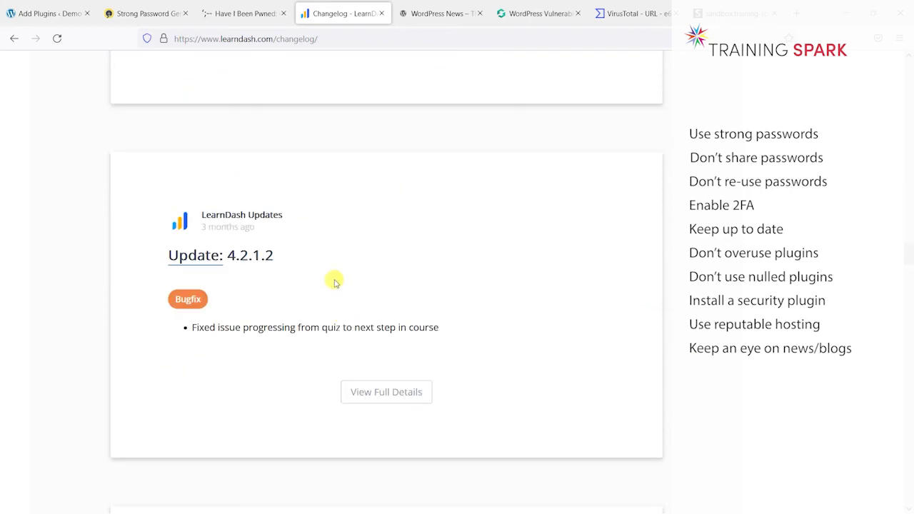
pyautogui.scroll(-2, 335, 321)
pyautogui.scroll(20, 351, 337)
pyautogui.scroll(20, 351, 336)
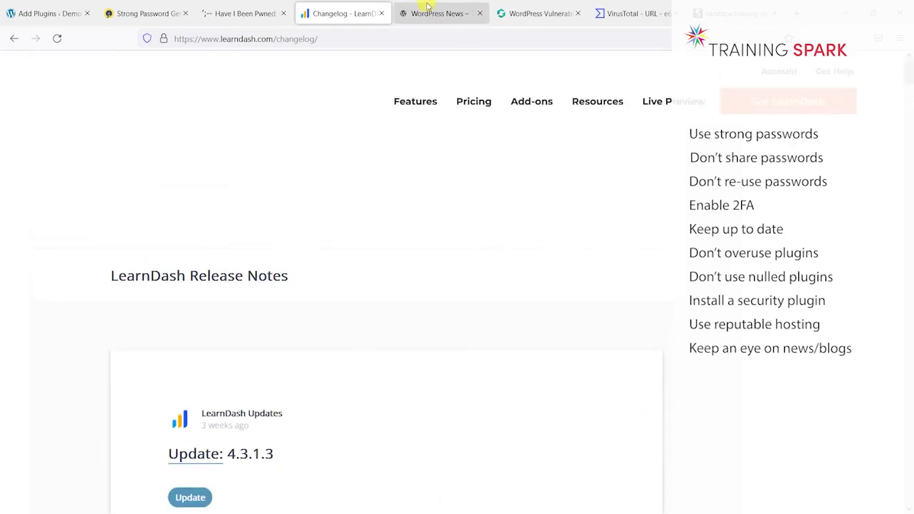
# Open the WordPress News page and look through its latest posts about releases and development
pyautogui.click(432, 16)
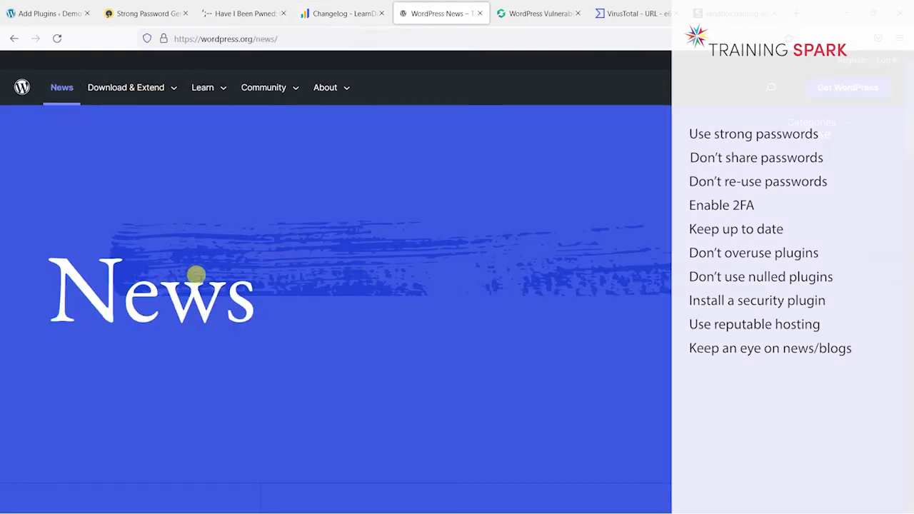
pyautogui.scroll(-5, 245, 269)
pyautogui.scroll(1, 500, 224)
pyautogui.scroll(-2, 519, 240)
pyautogui.scroll(-10, 504, 255)
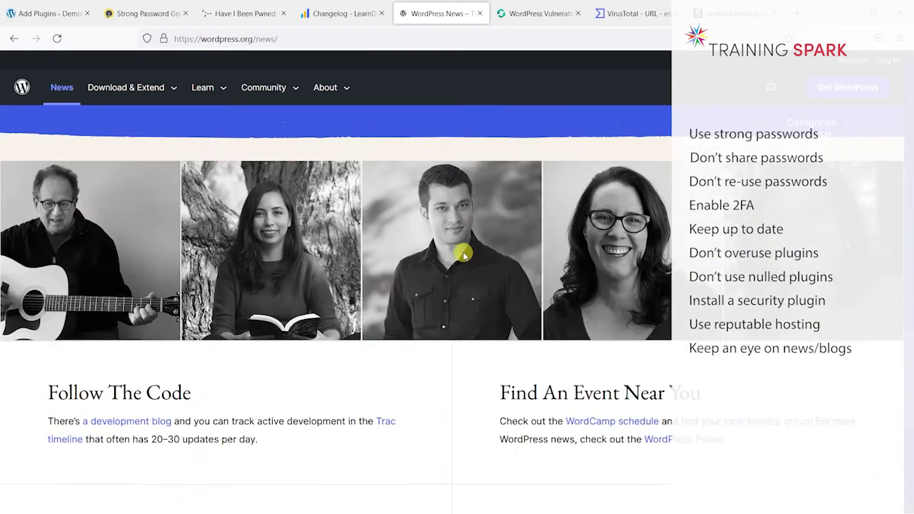
pyautogui.scroll(15, 470, 260)
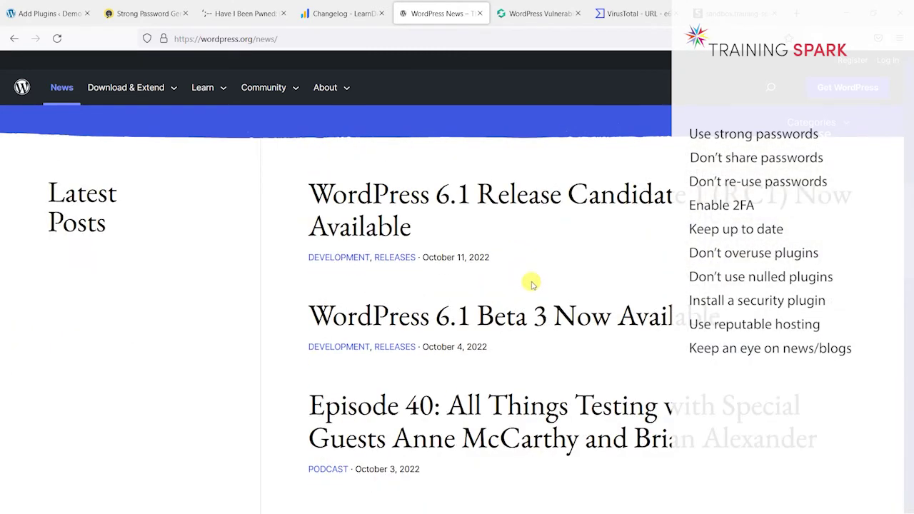
pyautogui.scroll(-4, 566, 317)
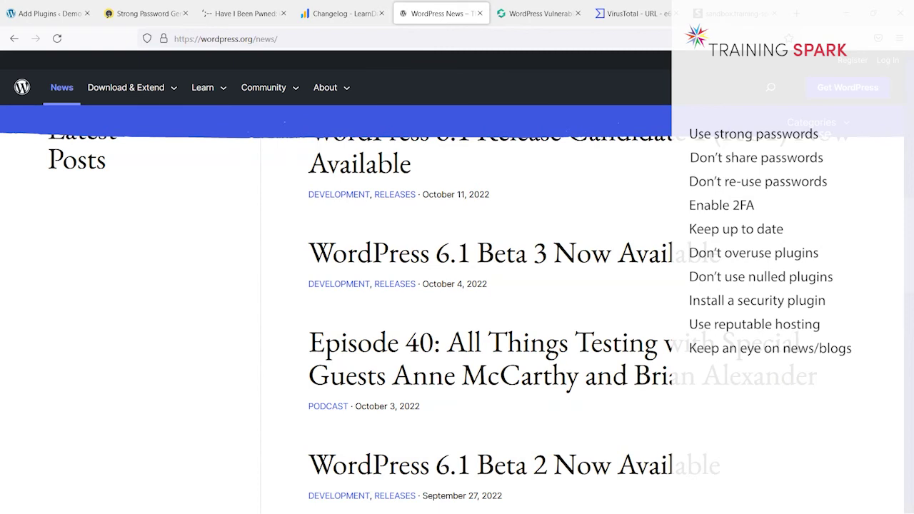
# Open Sucuri's WordPress Vulnerability & Patch Roundup for September 2022 and examine the listed plugin vulnerabilities and mitigation steps
pyautogui.click(532, 14)
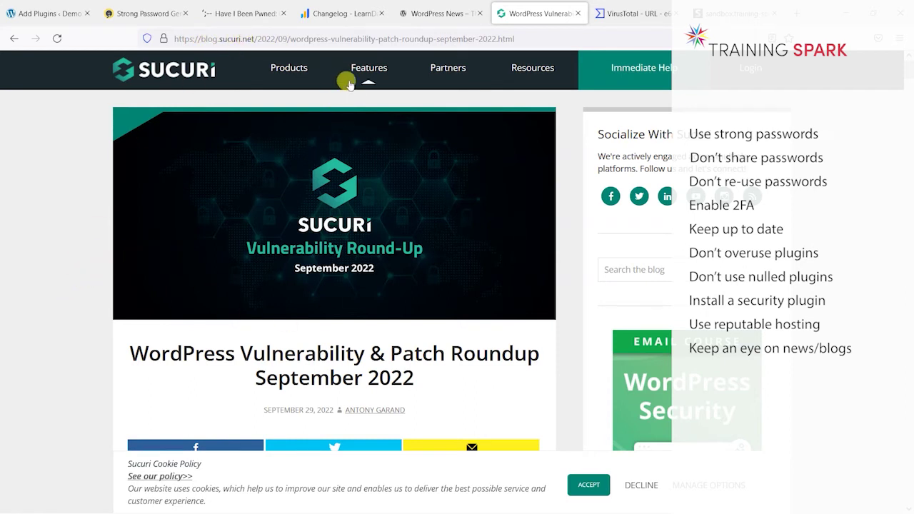
pyautogui.scroll(-2, 279, 228)
pyautogui.scroll(-3, 279, 228)
pyautogui.scroll(2, 293, 208)
pyautogui.scroll(-10, 306, 227)
pyautogui.scroll(-2, 312, 247)
pyautogui.scroll(5, 312, 247)
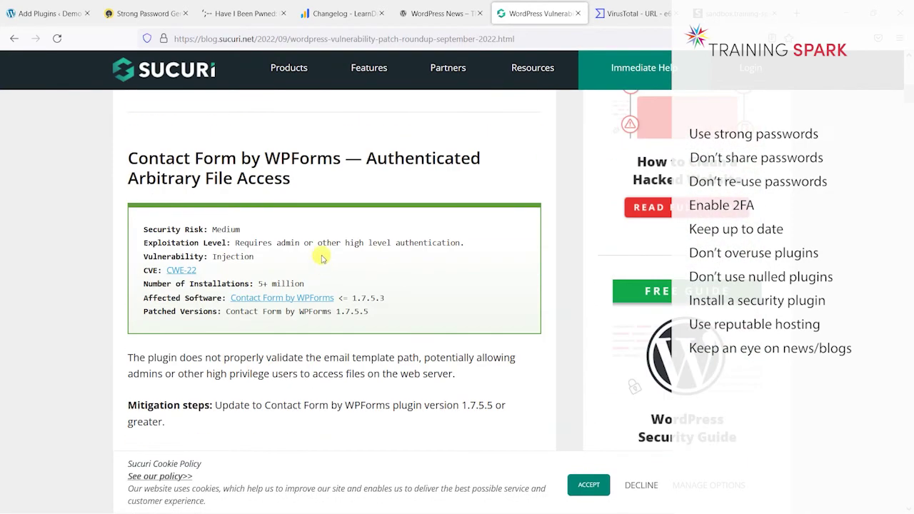
pyautogui.scroll(-3, 254, 204)
pyautogui.scroll(-13, 255, 207)
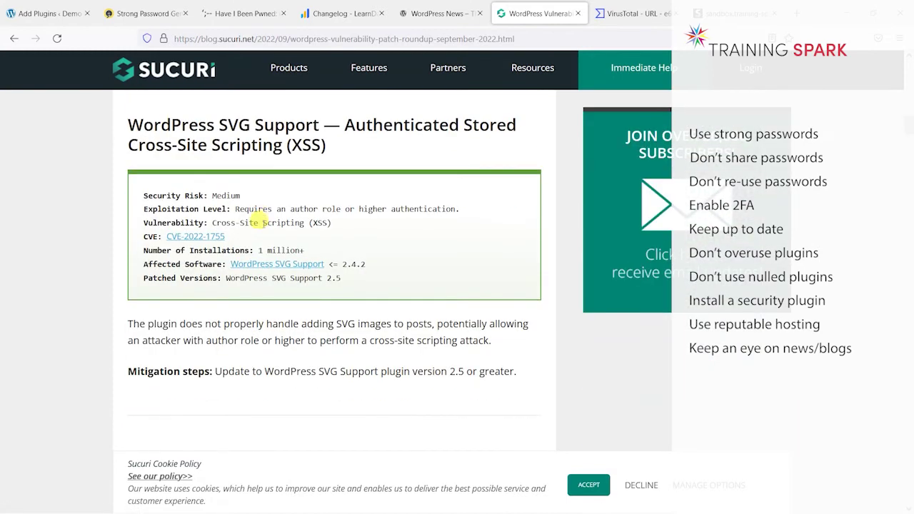
pyautogui.scroll(-12, 263, 217)
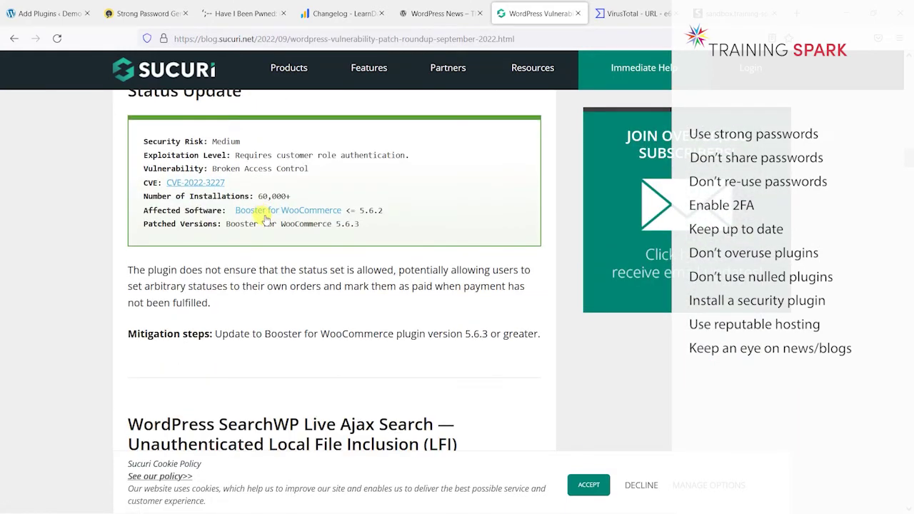
pyautogui.scroll(-12, 261, 220)
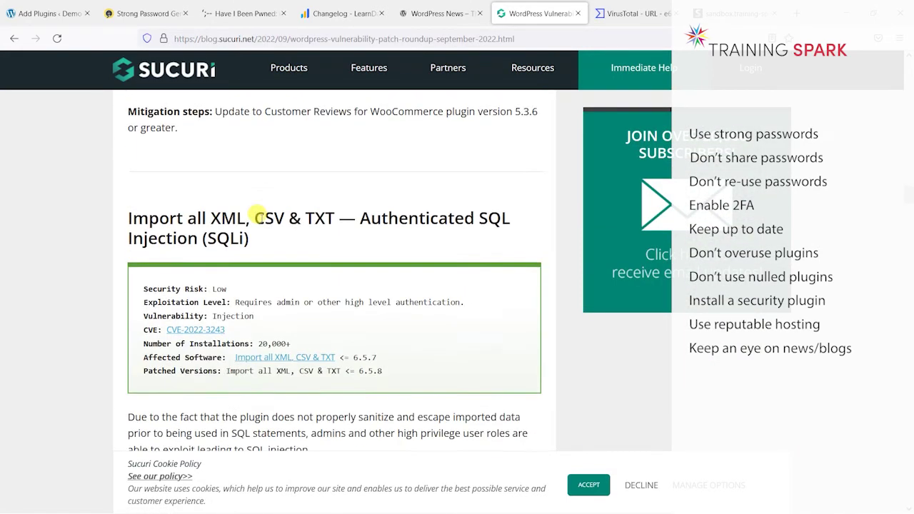
pyautogui.scroll(-8, 261, 222)
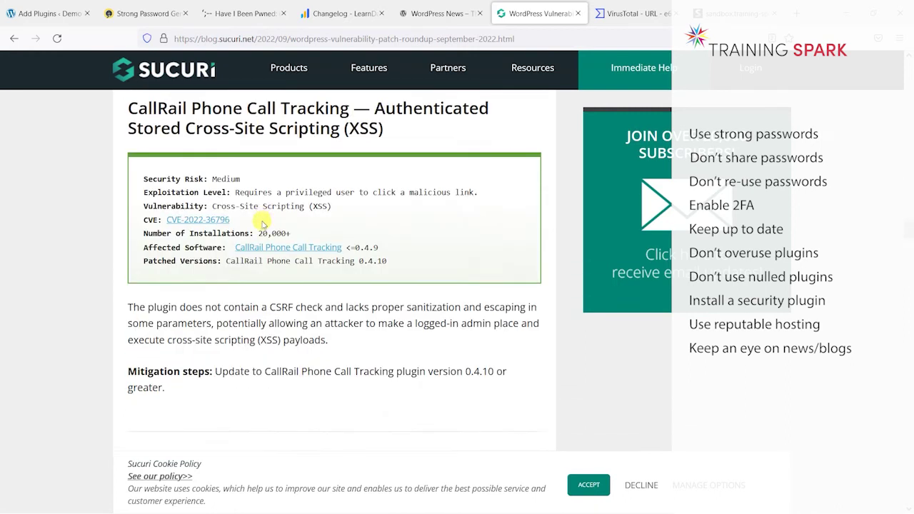
pyautogui.scroll(6, 262, 225)
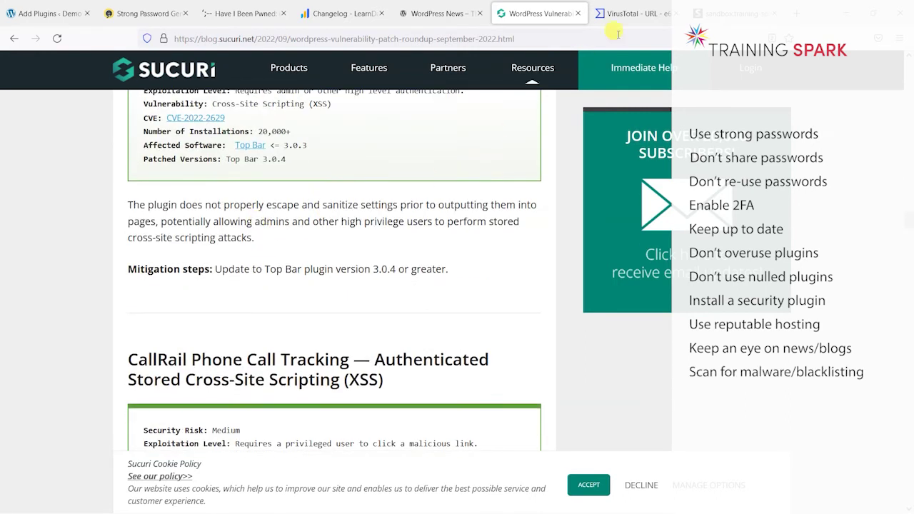
pyautogui.click(634, 13)
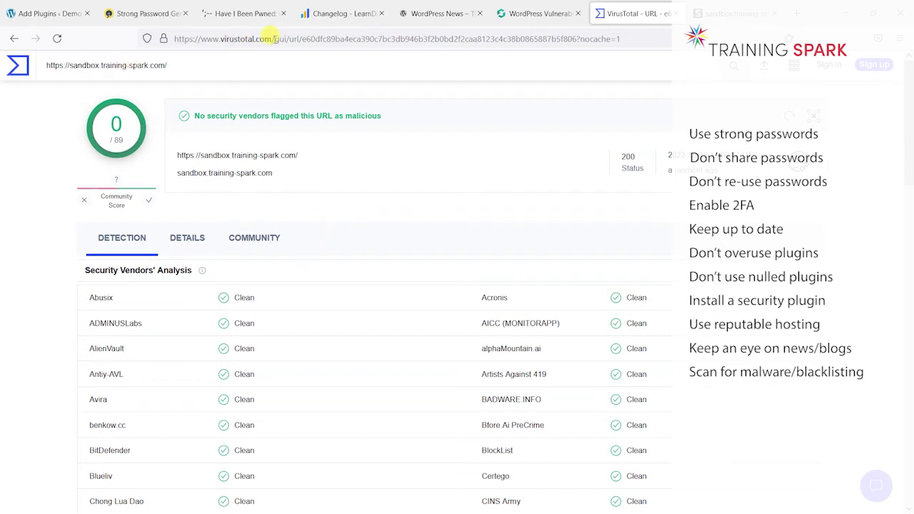
pyautogui.moveTo(271, 39); pyautogui.dragTo(621, 39)
pyautogui.press('BackSpace')
pyautogui.press('Return')
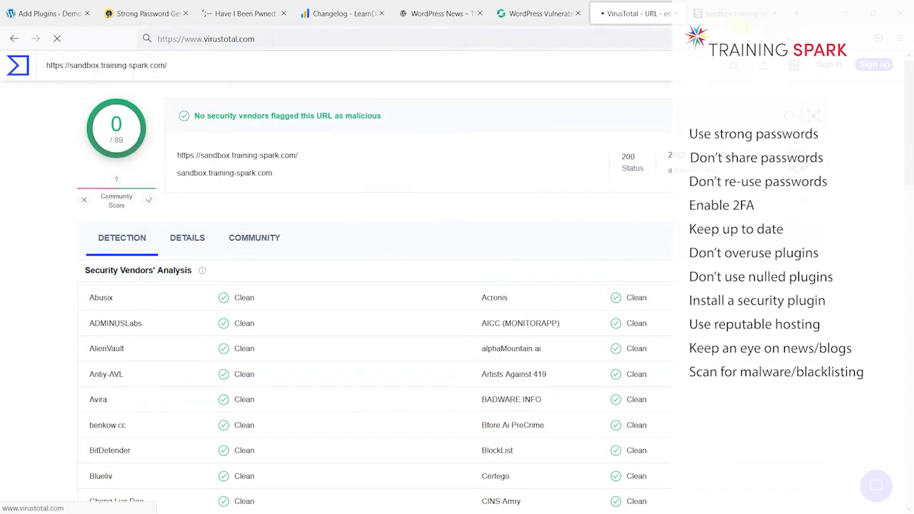
pyautogui.click(434, 242)
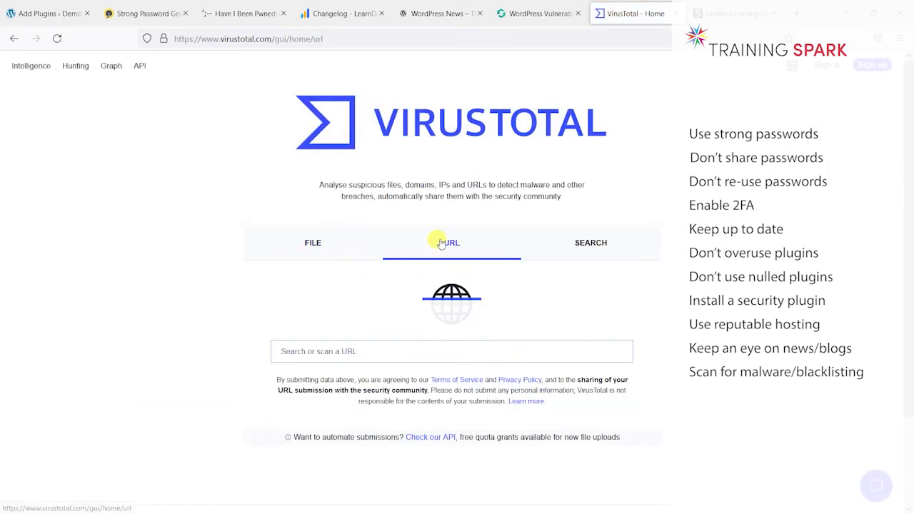
pyautogui.click(380, 350)
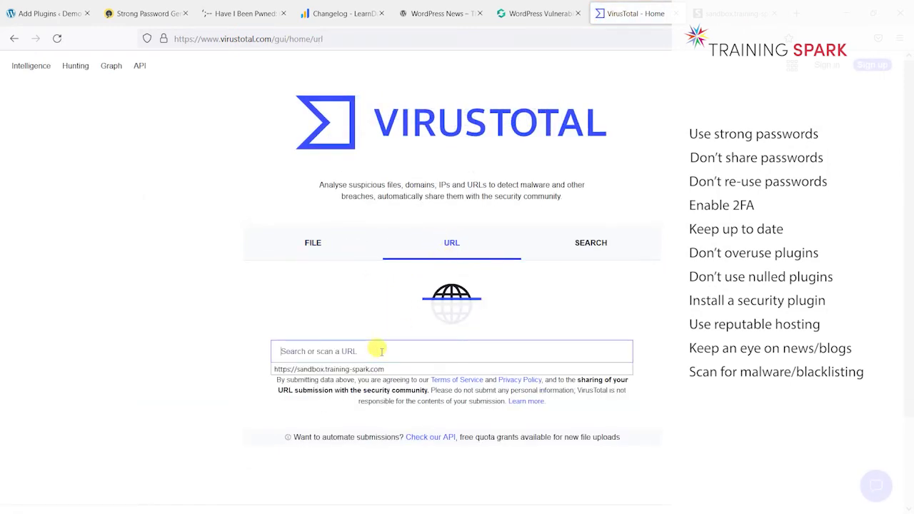
pyautogui.press('Down')
pyautogui.press('Return')
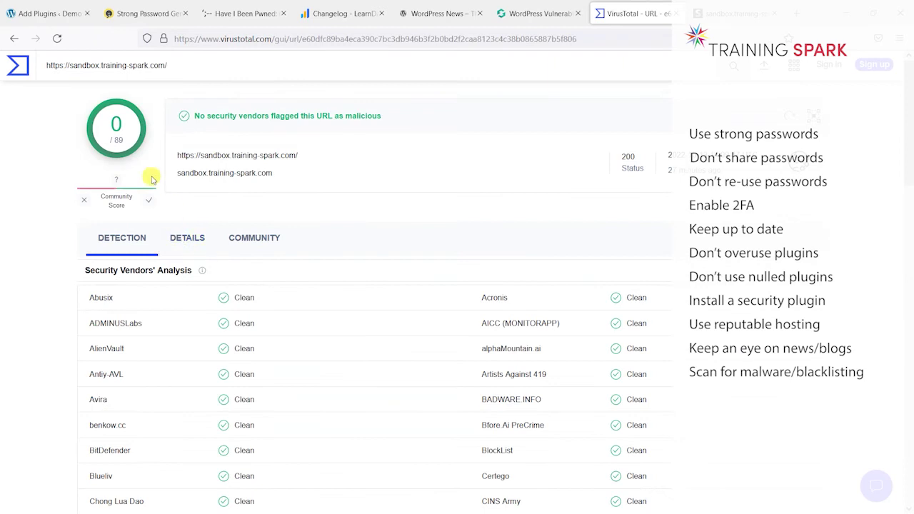
# Review the security vendors' verdicts for the scanned site through the whole VirusTotal report
pyautogui.scroll(-4, 123, 206)
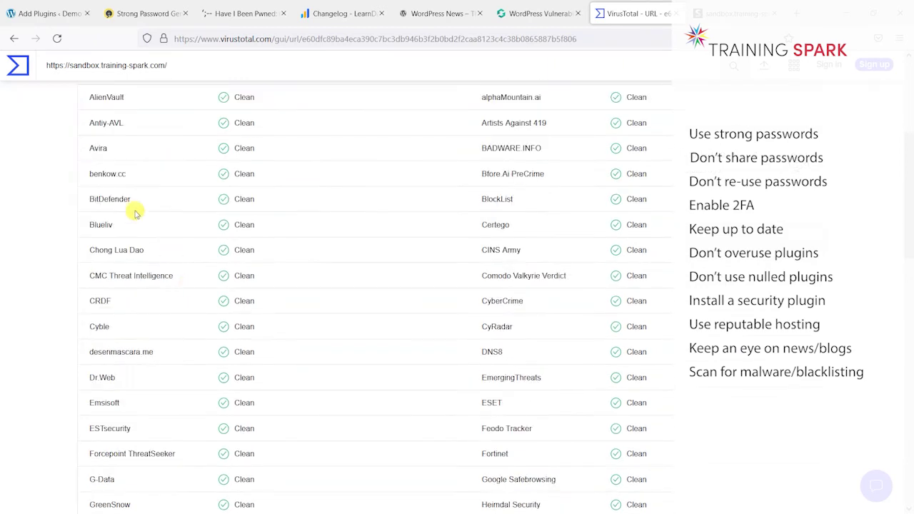
pyautogui.scroll(-12, 500, 290)
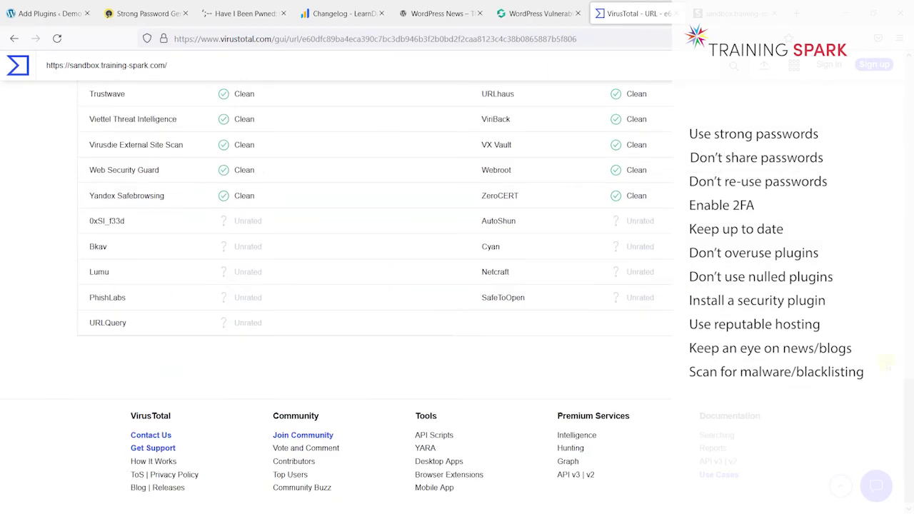
pyautogui.scroll(15, 428, 295)
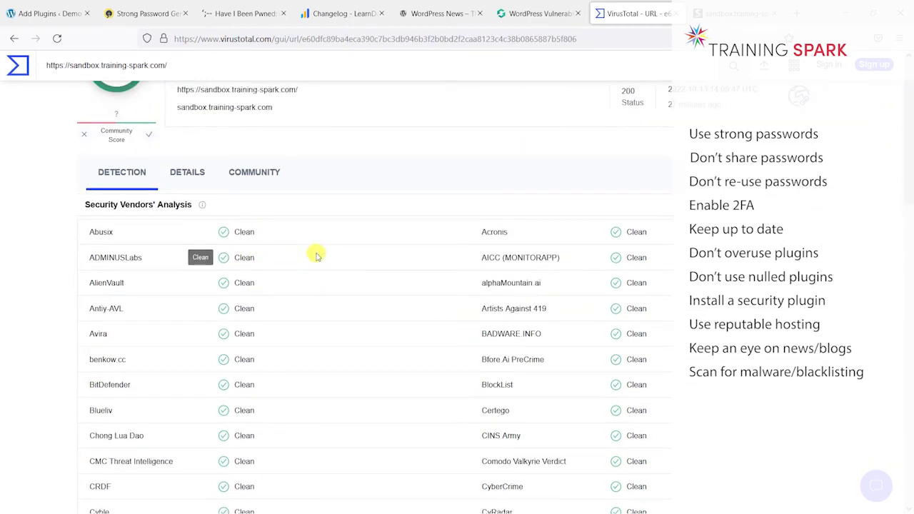
pyautogui.scroll(-8, 118, 330)
pyautogui.scroll(10, 297, 378)
# Open the Sucuri SiteCheck results for sandbox.training-spark.com and highlight the site name and the malware result
pyautogui.click(735, 13)
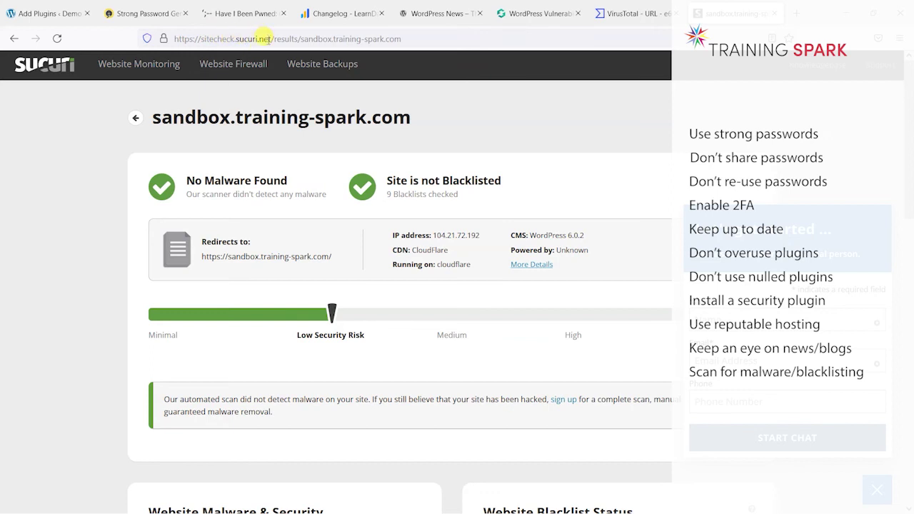
pyautogui.moveTo(152, 118); pyautogui.dragTo(408, 119)
pyautogui.click(438, 124)
pyautogui.moveTo(147, 112); pyautogui.dragTo(443, 109)
pyautogui.click(443, 109)
pyautogui.moveTo(187, 178); pyautogui.dragTo(259, 179)
pyautogui.click(259, 179)
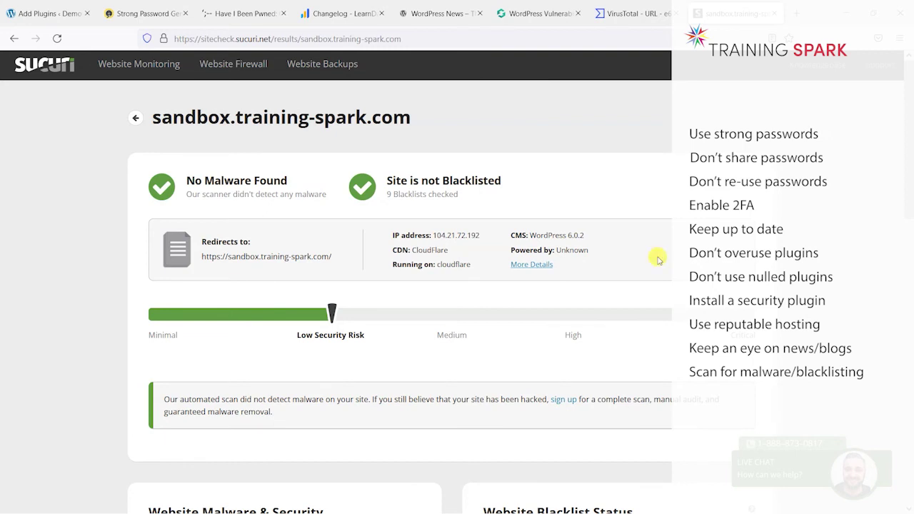
# Return to the WordPress admin, view the list of all users, and open the installed plugins list
pyautogui.hotkey('ctrl', 'Tab')
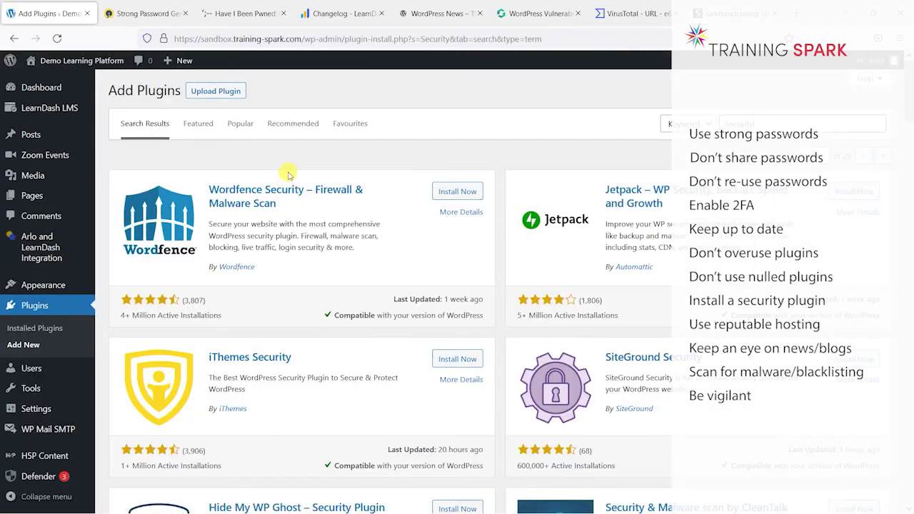
pyautogui.click(64, 363)
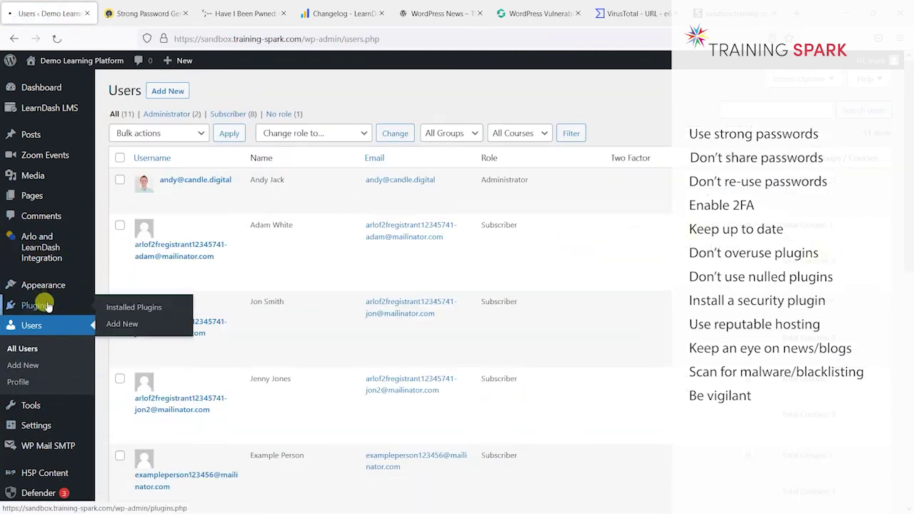
pyautogui.click(49, 305)
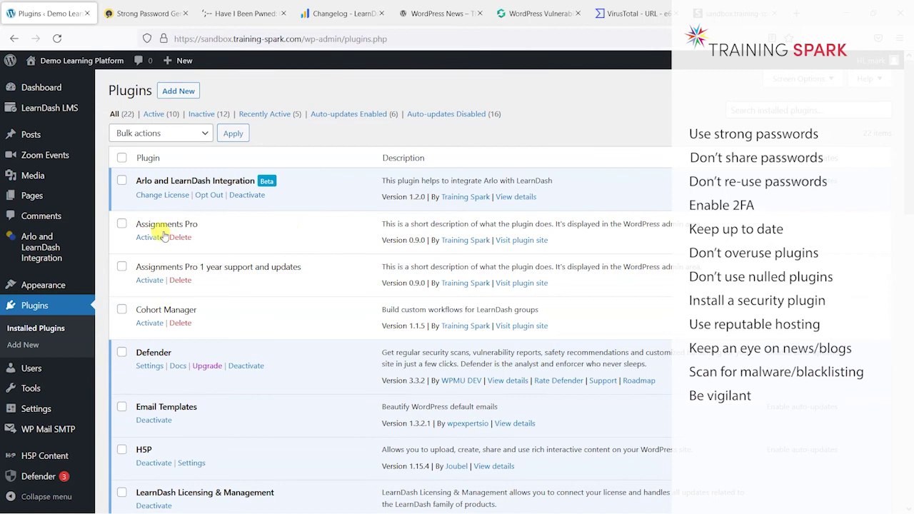
# Look through the installed plugins list and filter the users list to show only administrators
pyautogui.scroll(-8, 258, 257)
pyautogui.scroll(8, 276, 299)
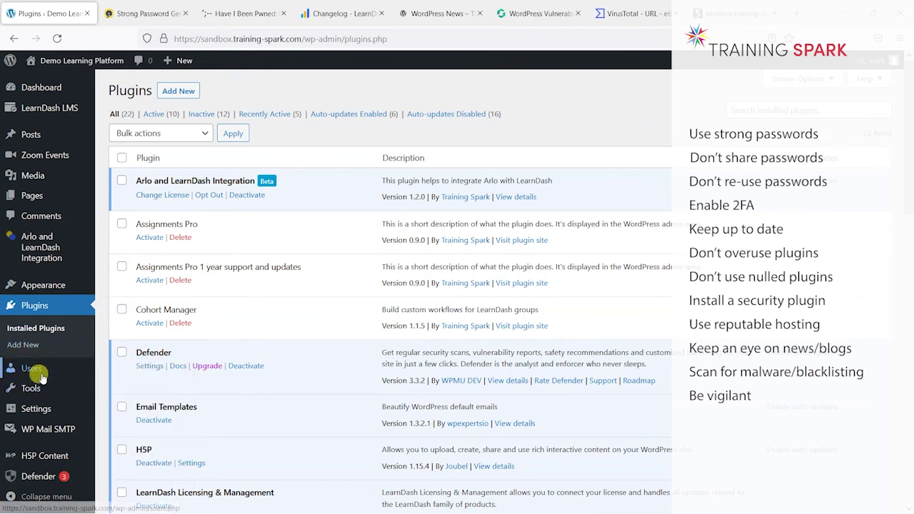
pyautogui.click(152, 114)
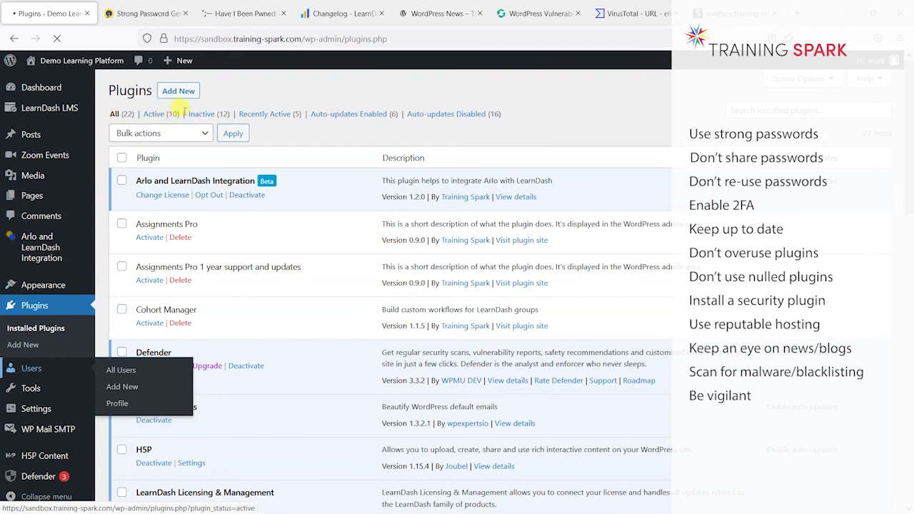
pyautogui.click(166, 114)
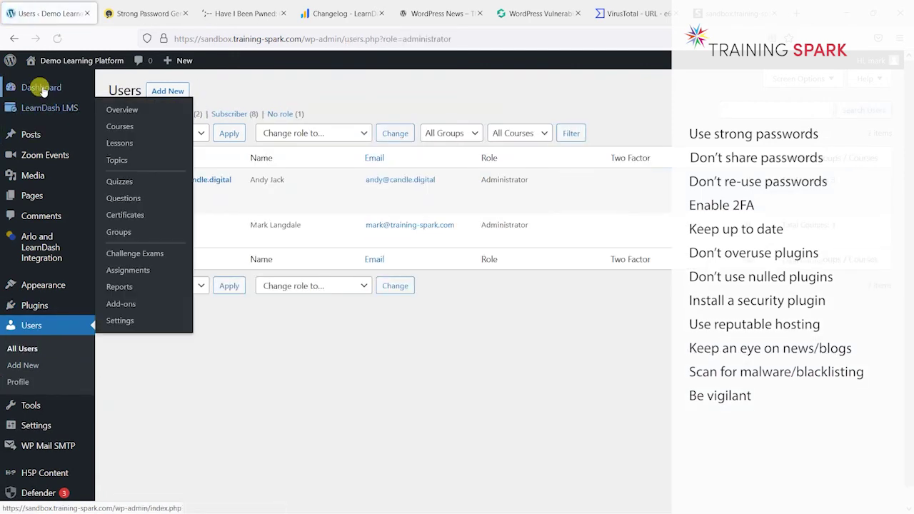
# Check the list of all users from the dashboard and return to the dashboard home
pyautogui.click(37, 87)
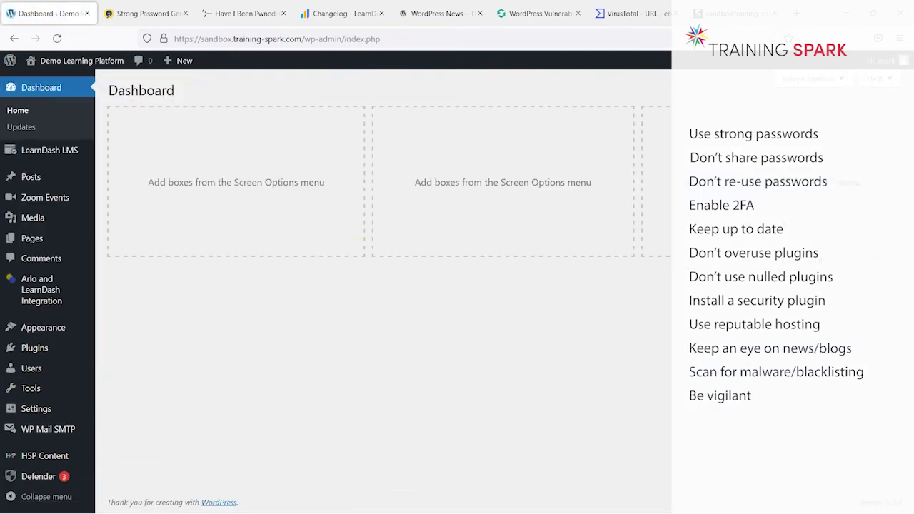
pyautogui.moveTo(36, 371)
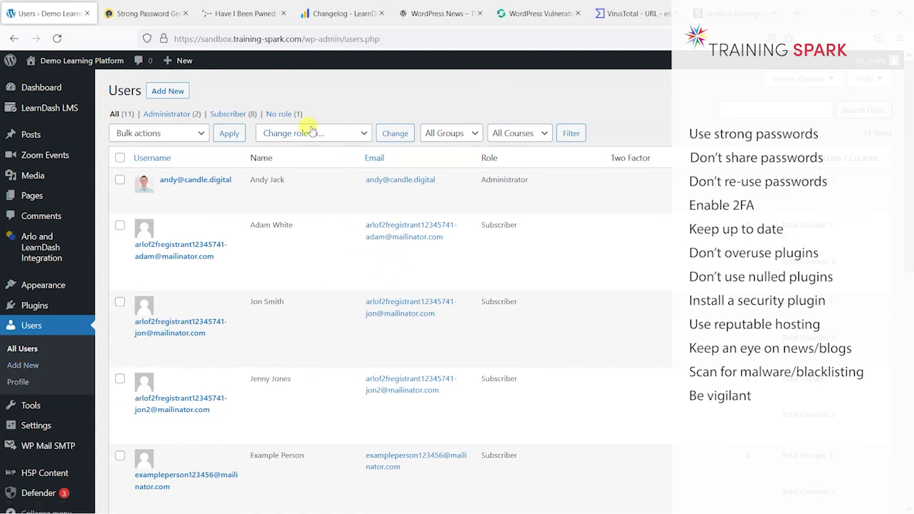
pyautogui.click(39, 92)
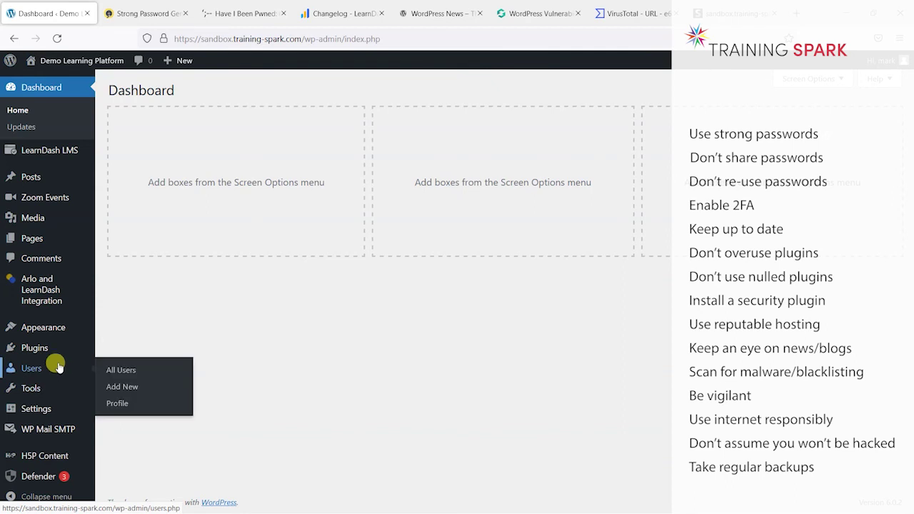
# Go to the page for adding new plugins and search the plugin directory for "Backup"
pyautogui.moveTo(89, 354)
pyautogui.click(116, 349)
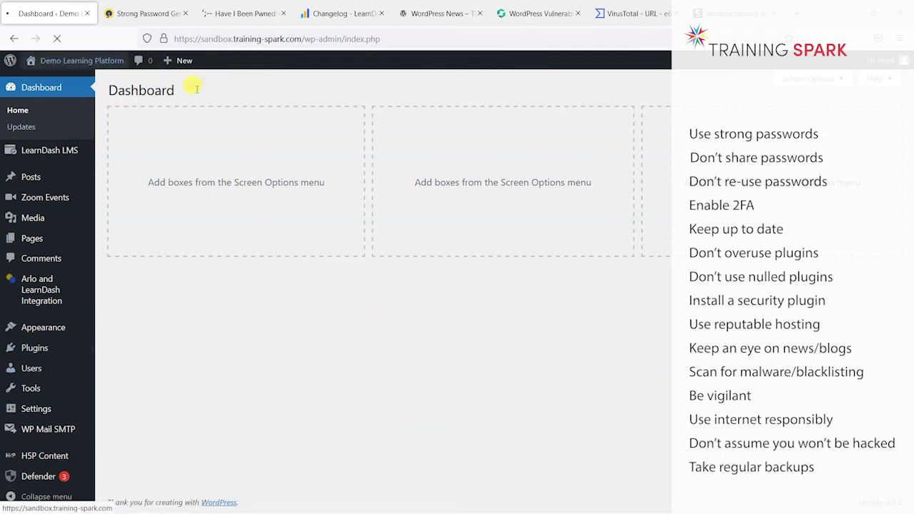
pyautogui.click(175, 92)
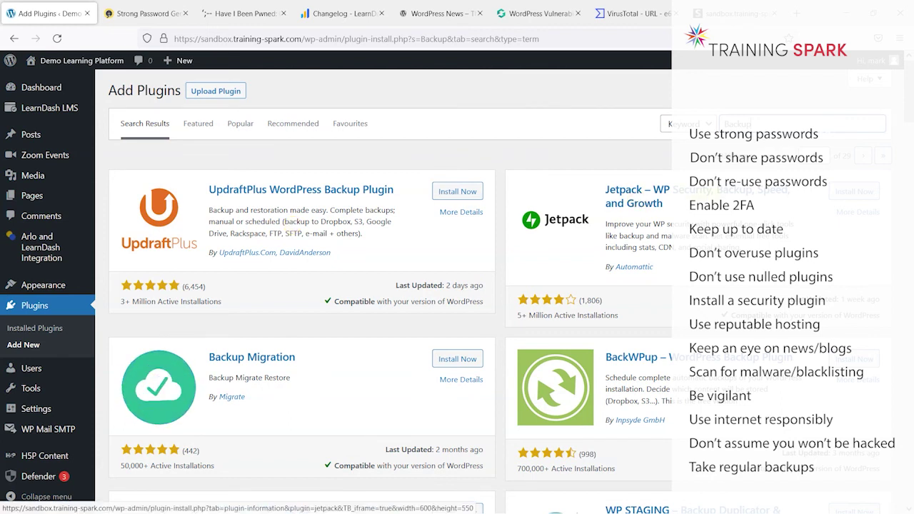
# Look over the backup plugin results and highlight Dropbox among the storage destinations in the UpdraftPlus description
pyautogui.scroll(-2, 641, 224)
pyautogui.scroll(2, 387, 205)
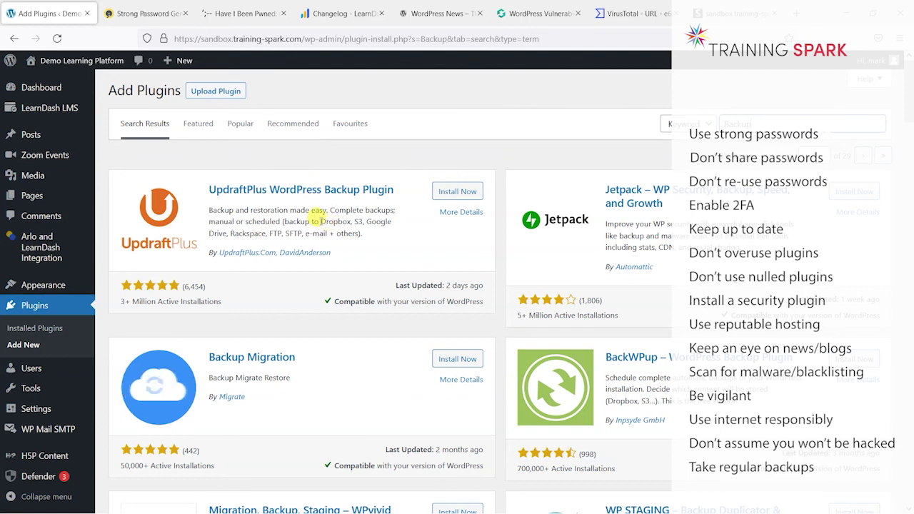
pyautogui.moveTo(320, 222); pyautogui.dragTo(350, 223)
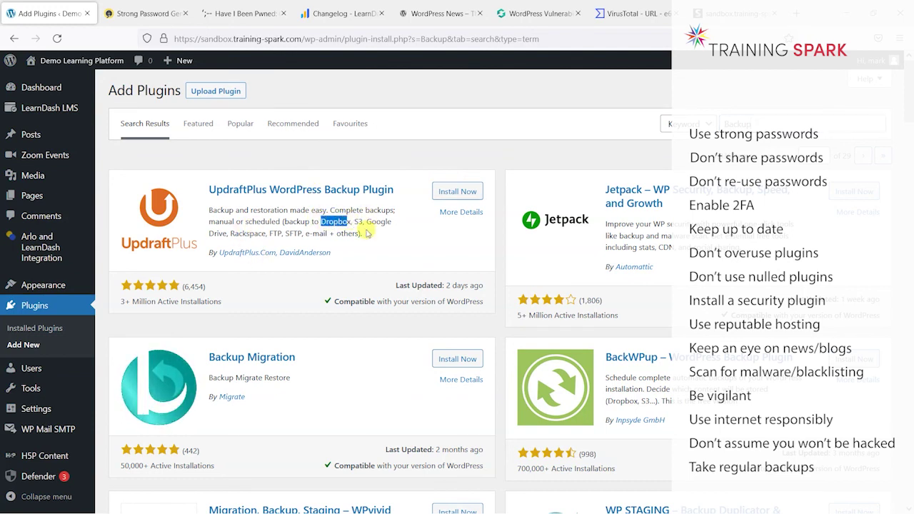
pyautogui.click(352, 218)
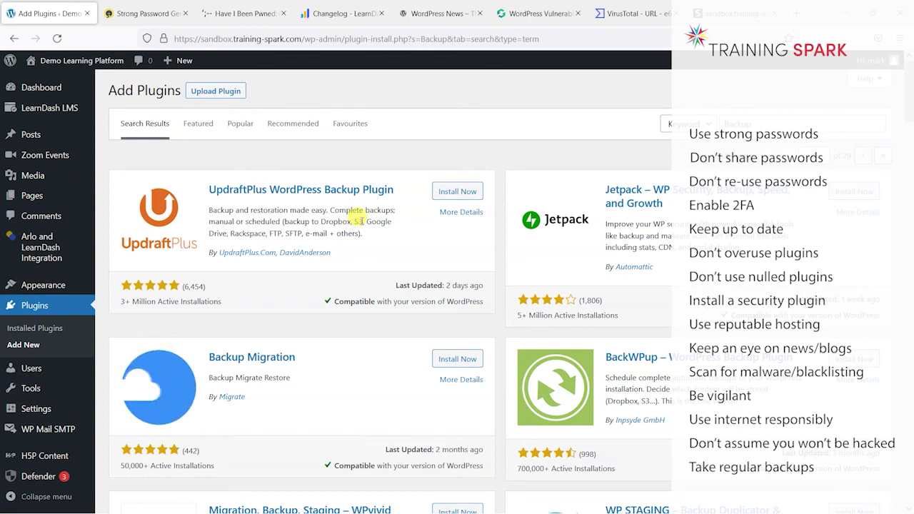